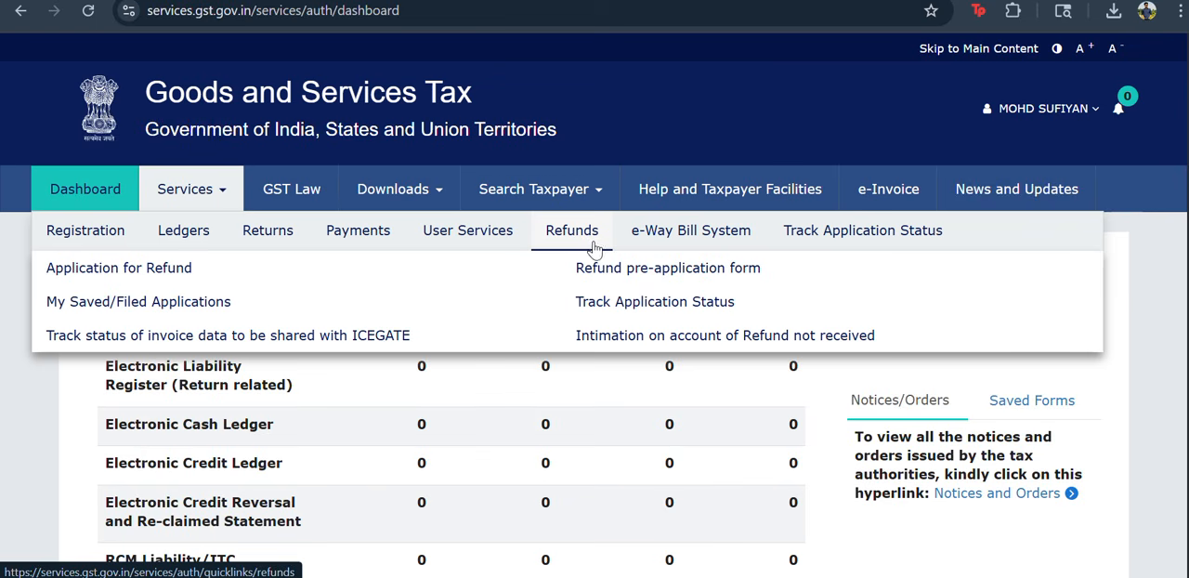
Open the application for refund and select the refund type "Exports of Goods/Services - without Payment of Tax (accumulated ITC) (Excluding Electricity)".
click(175, 271)
scroll(480, 414, down, 5)
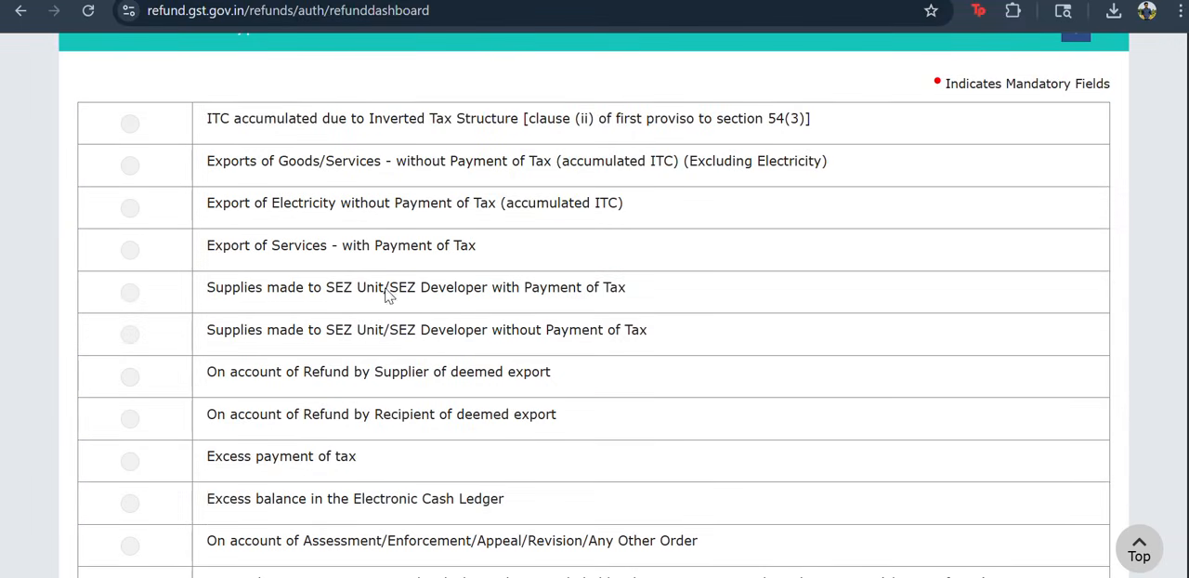
drag(208, 164, 566, 160)
scroll(405, 302, down, 2)
scroll(407, 311, up, 2)
click(339, 320)
scroll(330, 316, up, 1)
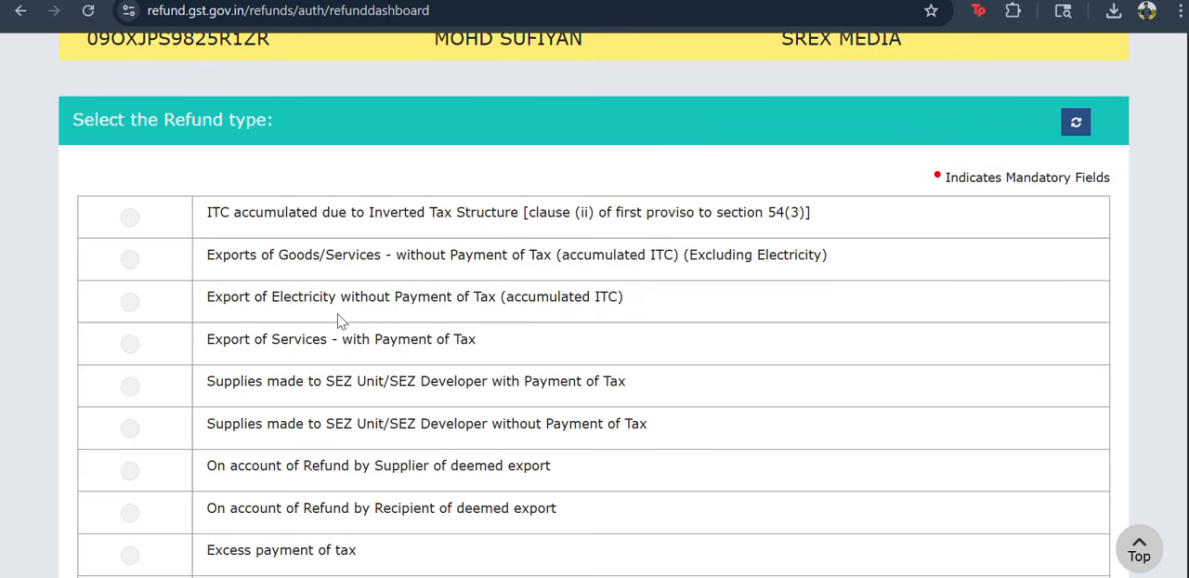
scroll(232, 242, down, 1)
click(129, 165)
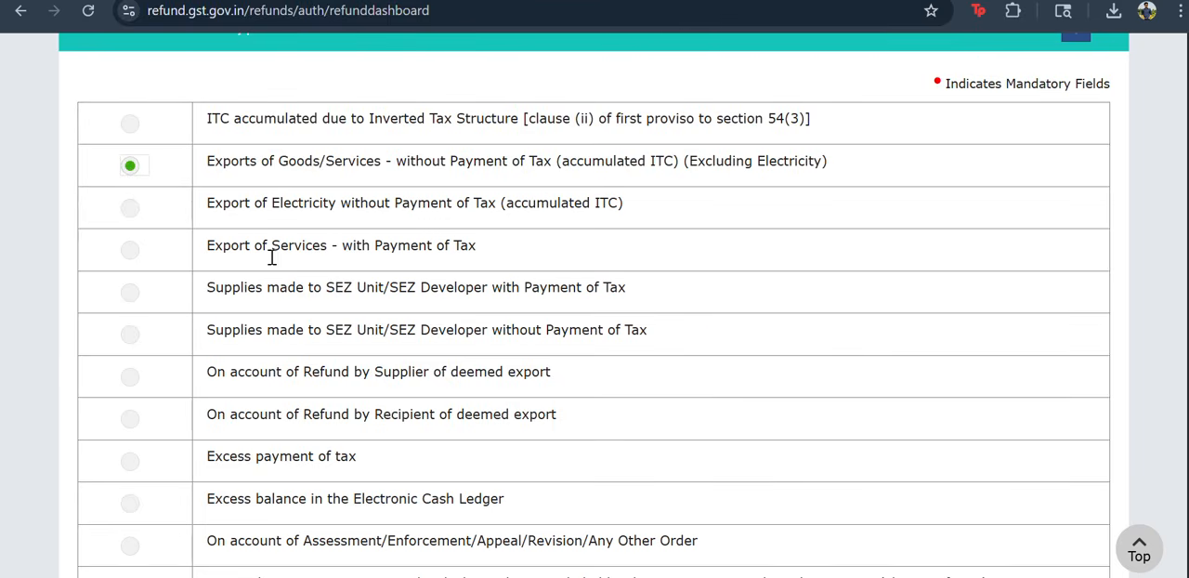
Set the refund application's tax period from Apr-2026 to Apr-2026.
scroll(346, 351, down, 1)
scroll(346, 351, down, 6)
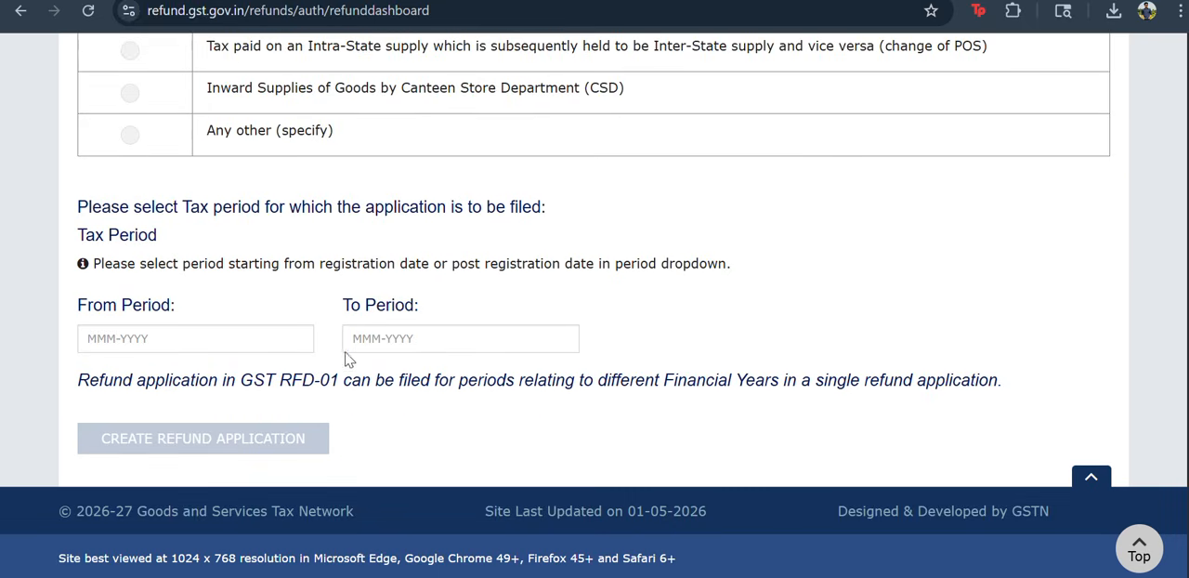
click(251, 344)
click(229, 178)
click(401, 340)
click(494, 182)
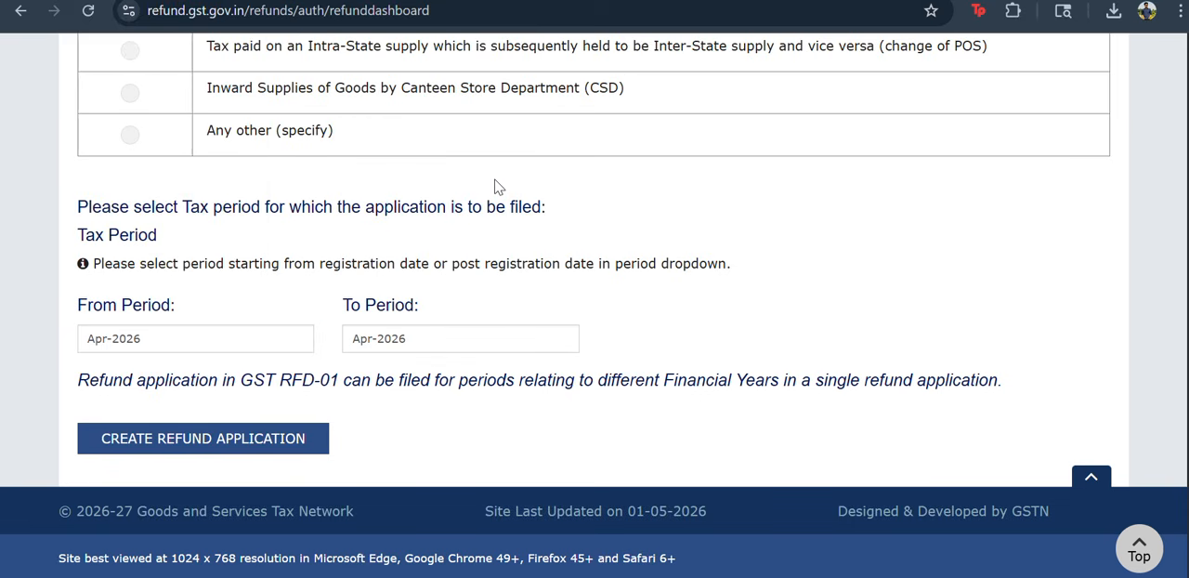
Try to create the refund application for the chosen period, answering Yes to having a refund to claim.
click(269, 446)
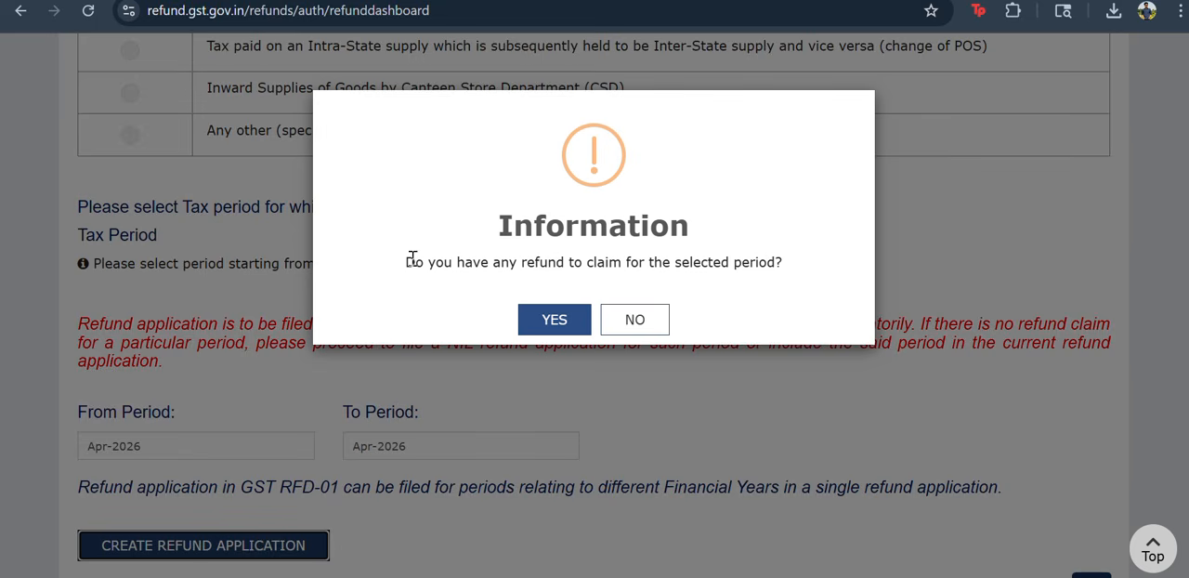
drag(406, 263, 743, 257)
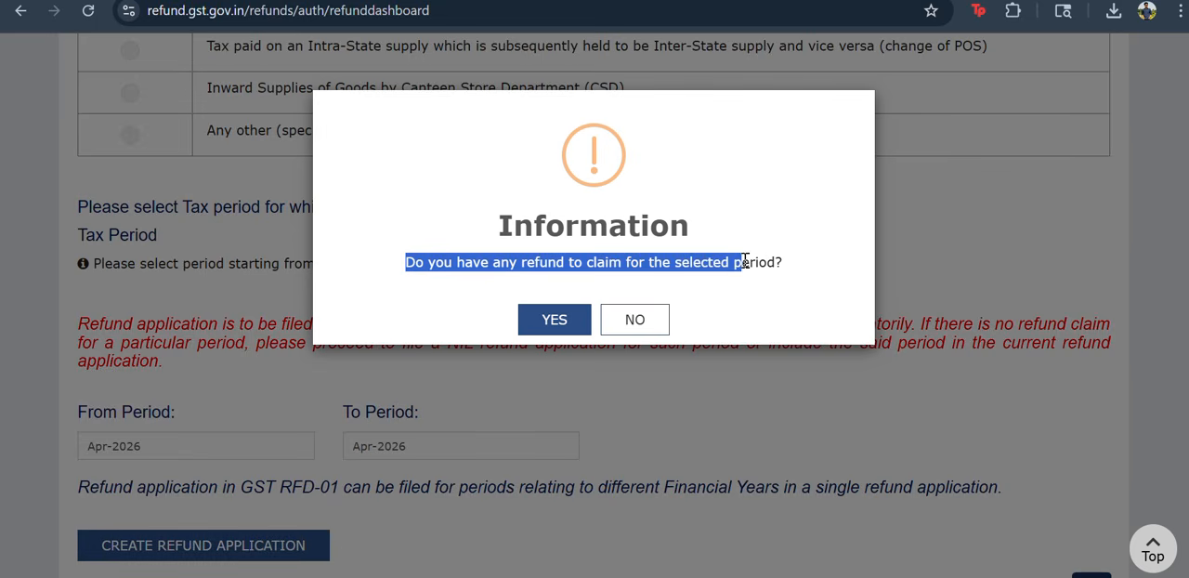
click(665, 287)
click(548, 318)
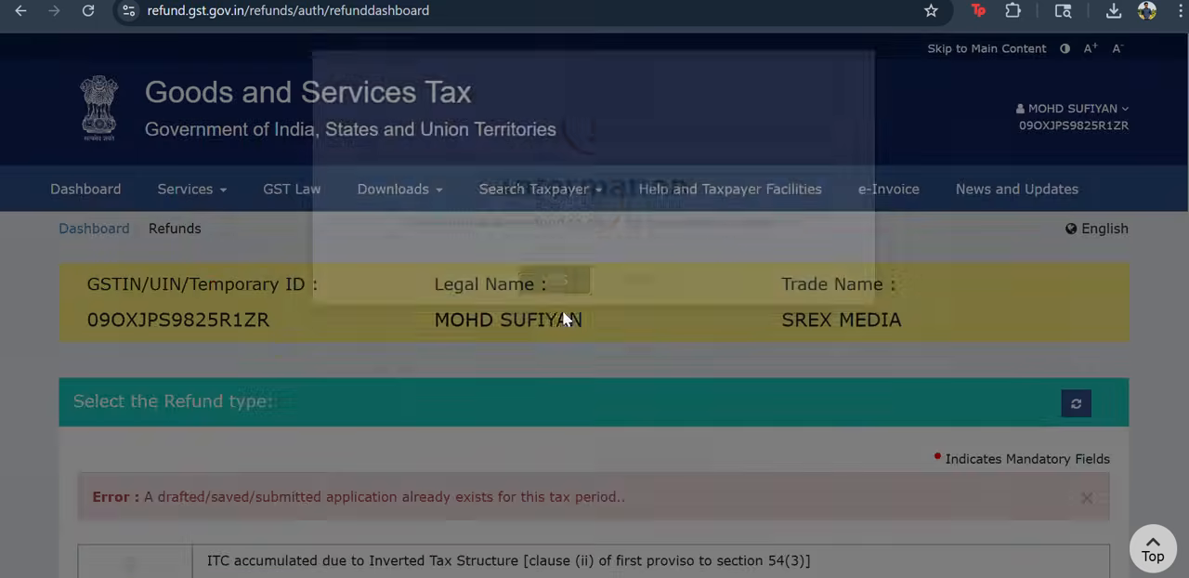
scroll(535, 317, down, 5)
scroll(502, 386, down, 8)
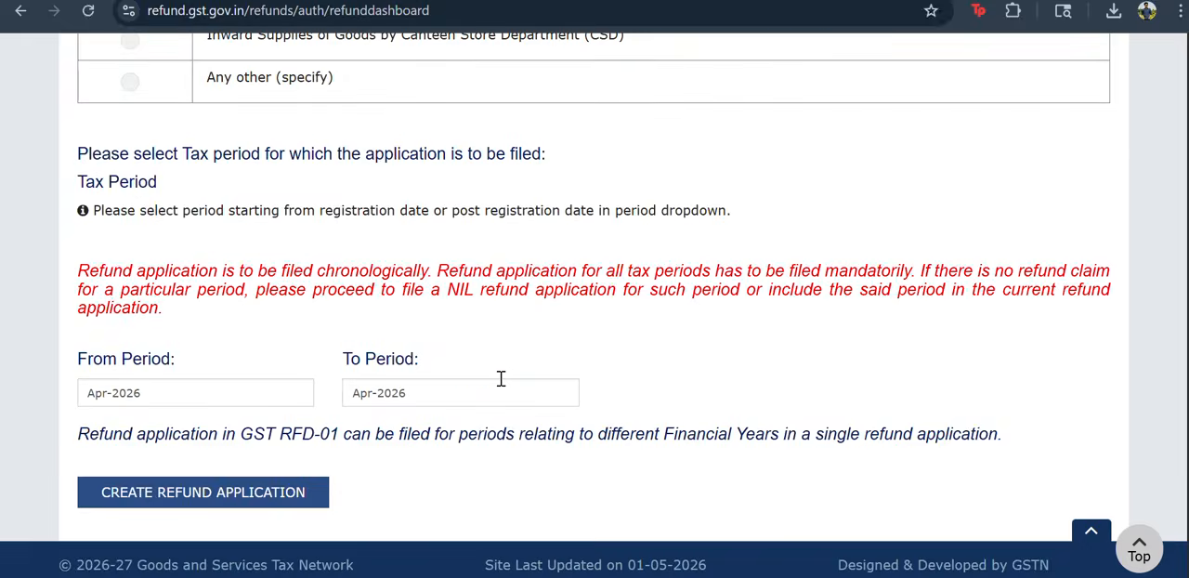
click(277, 438)
scroll(418, 464, up, 10)
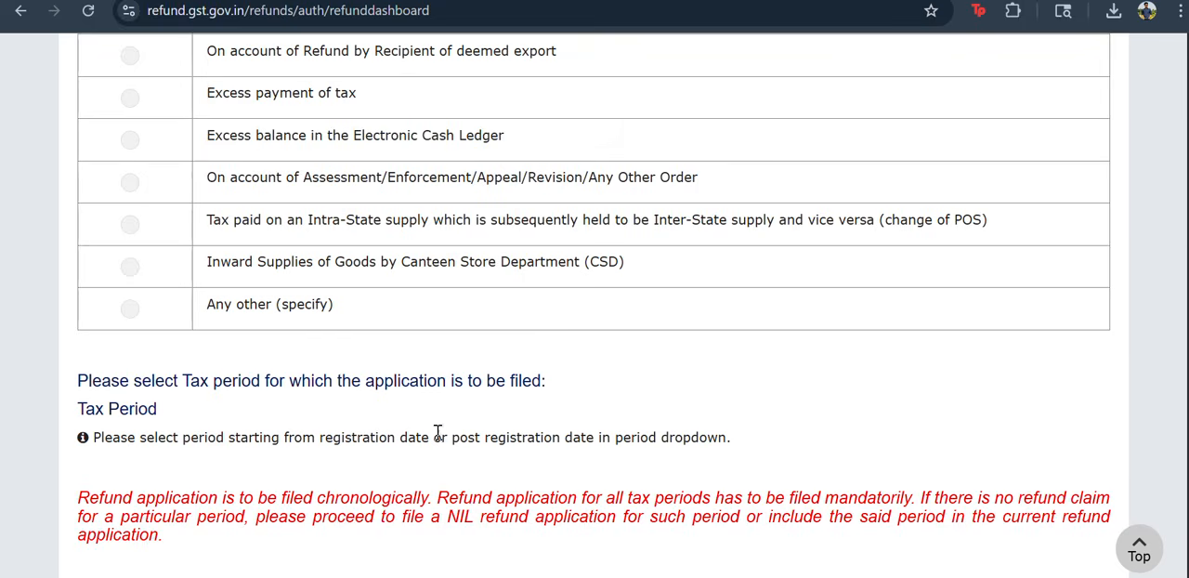
scroll(244, 268, up, 3)
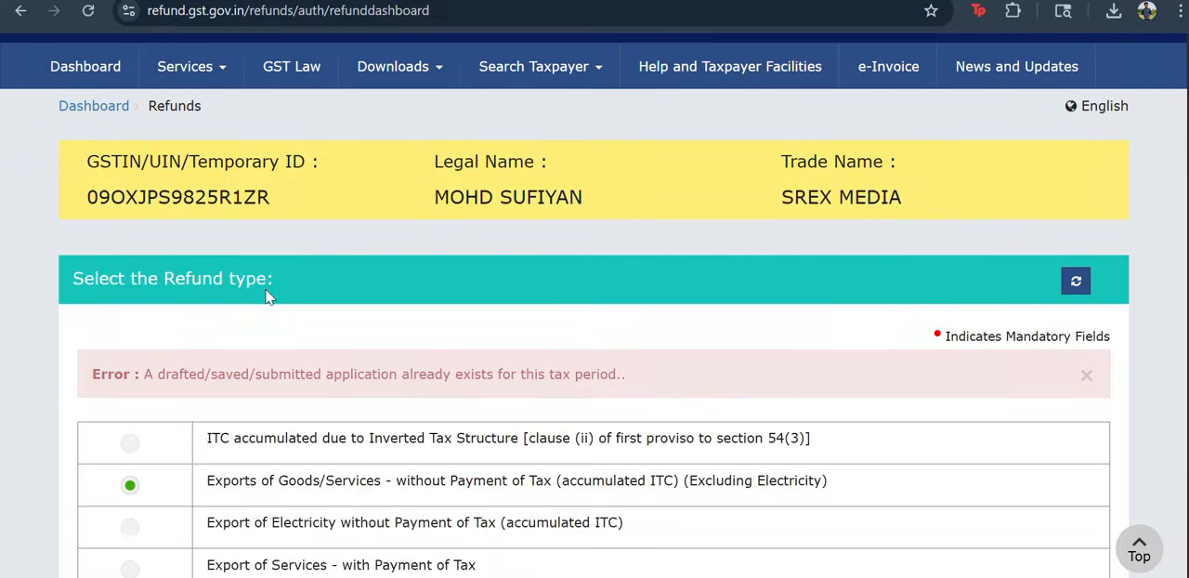
Examine the Statement 3B and Annexure B upload requirements on the GST RFD-01 form for export of electricity.
mouse_move(186, 190)
mouse_move(328, 239)
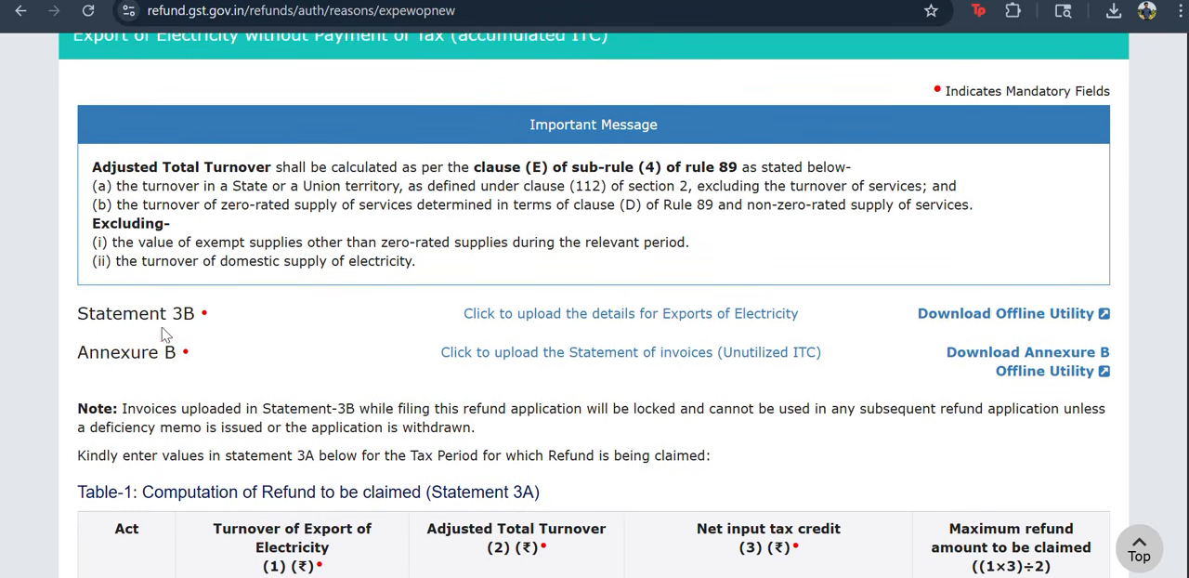
drag(81, 313, 196, 313)
click(80, 355)
drag(81, 356, 178, 360)
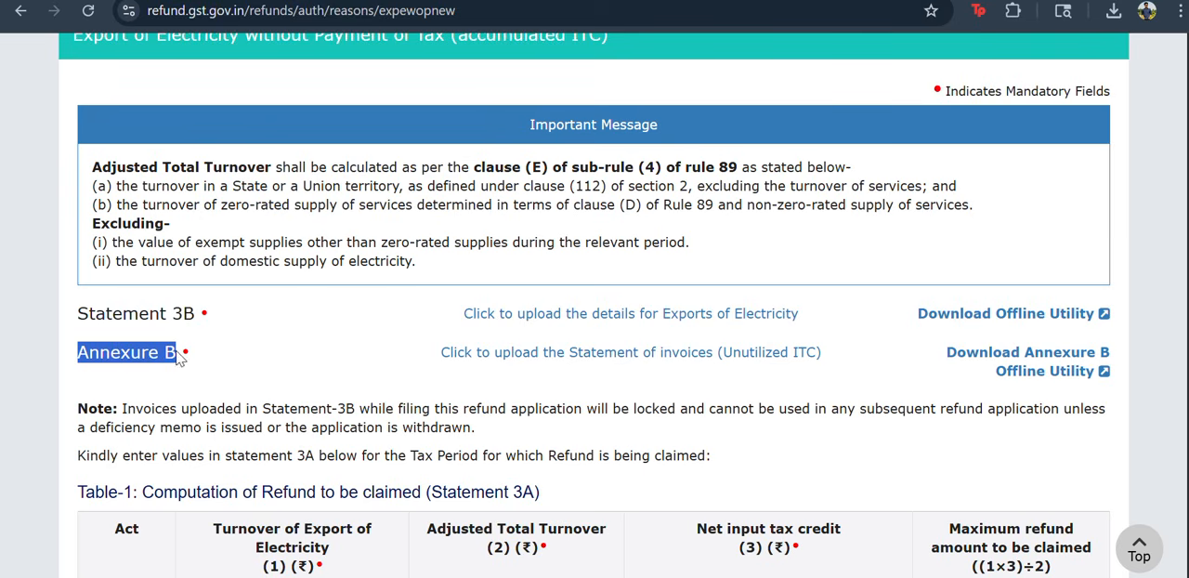
click(150, 363)
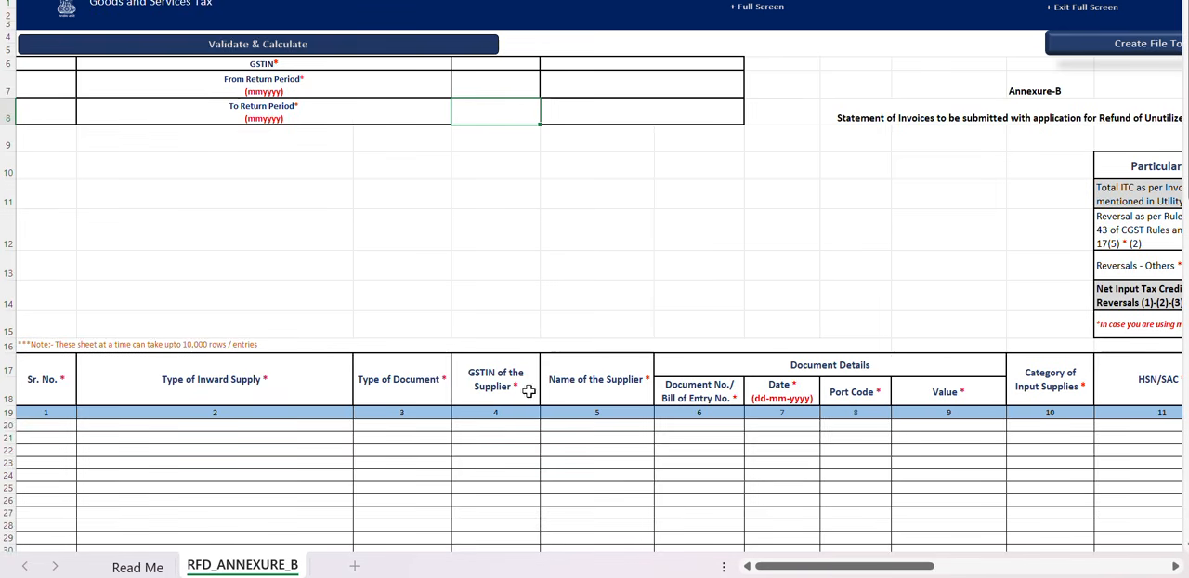
Look over the header fields, reversal summary and invoice columns of the RFD_ANNEXURE_B sheet in Excel.
ctrl+scroll(669, 254, down, 3)
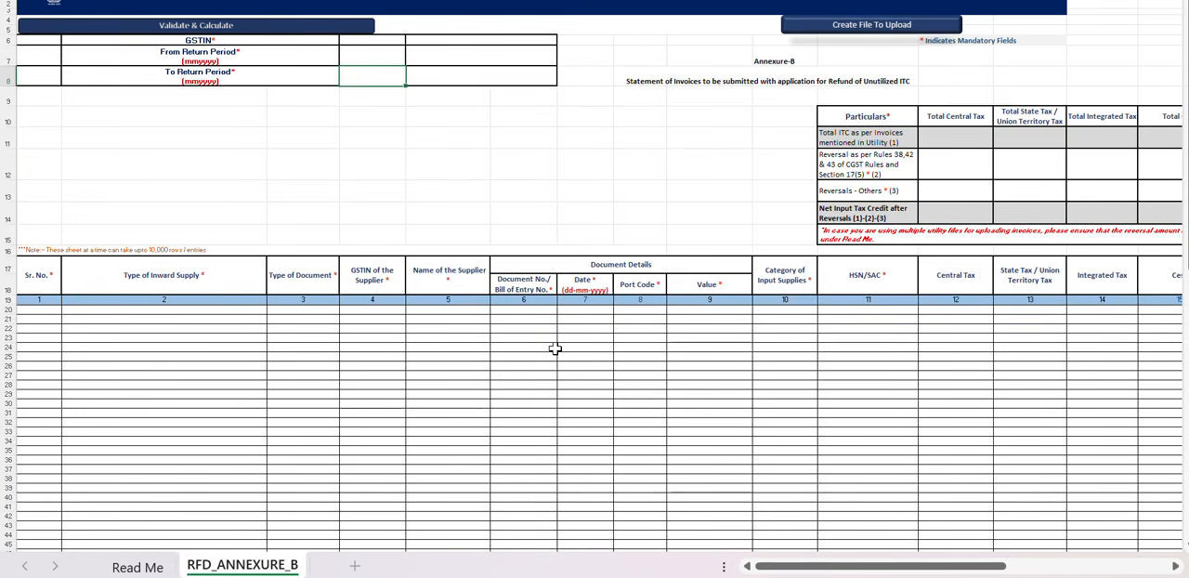
scroll(556, 345, right, 5)
scroll(555, 345, left, 1)
scroll(555, 346, right, 4)
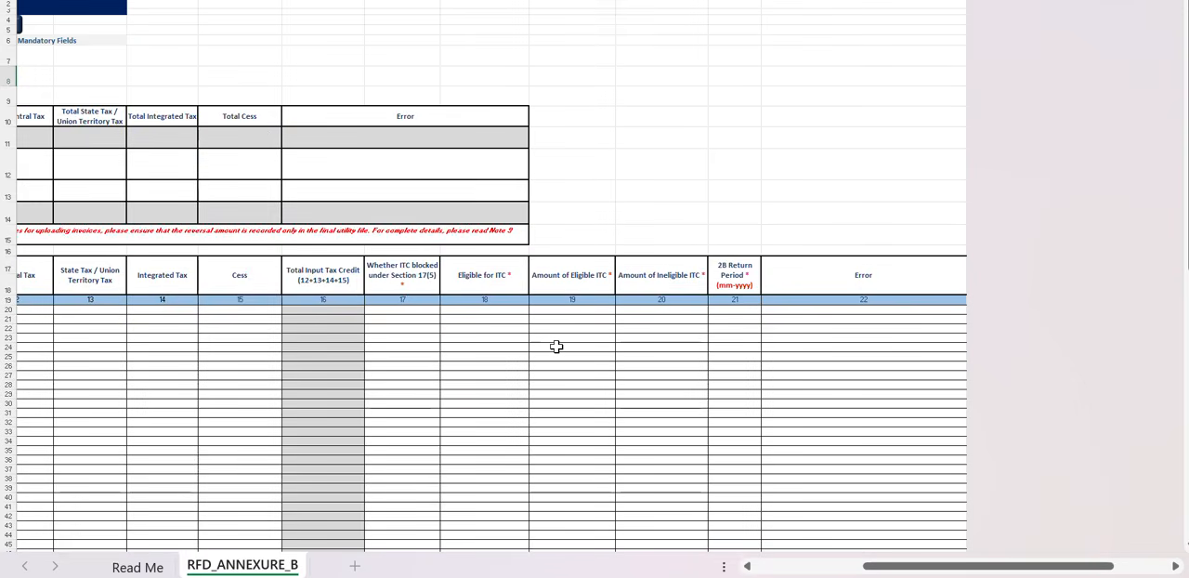
scroll(556, 346, left, 9)
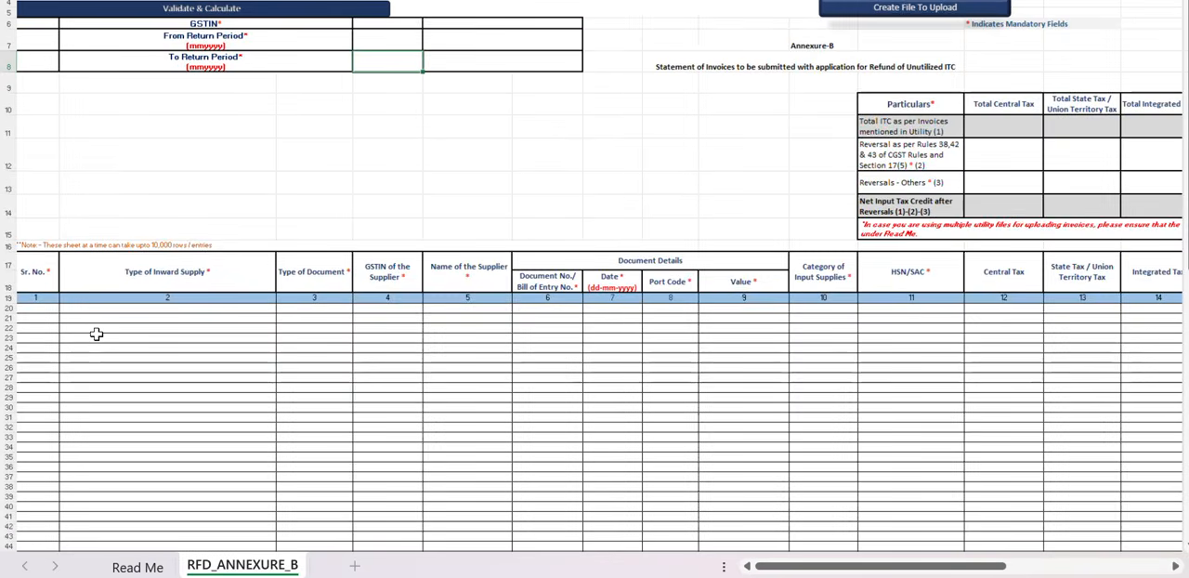
scroll(96, 333, up, 3)
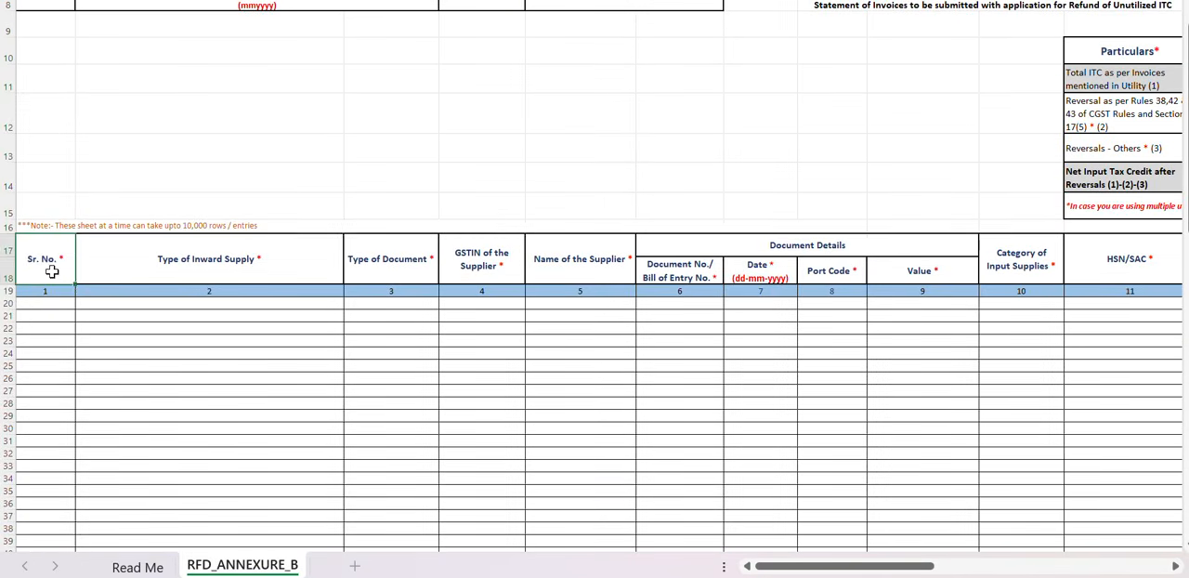
Set the Type of Inward Supply in row 20 to "Inward Supplies from Registered Persons".
click(76, 315)
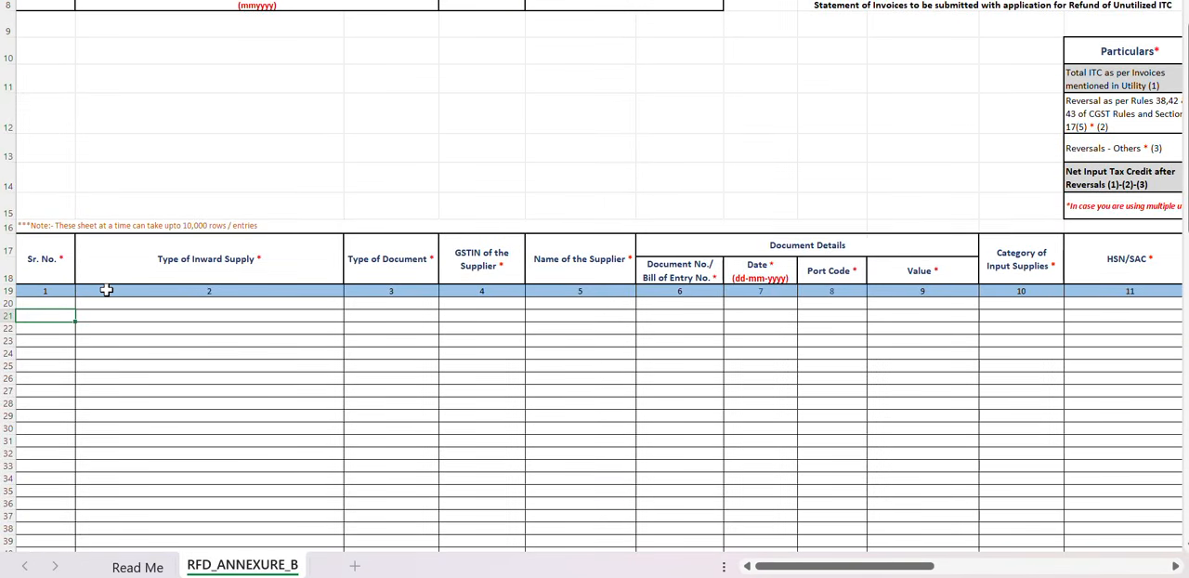
click(187, 267)
click(239, 303)
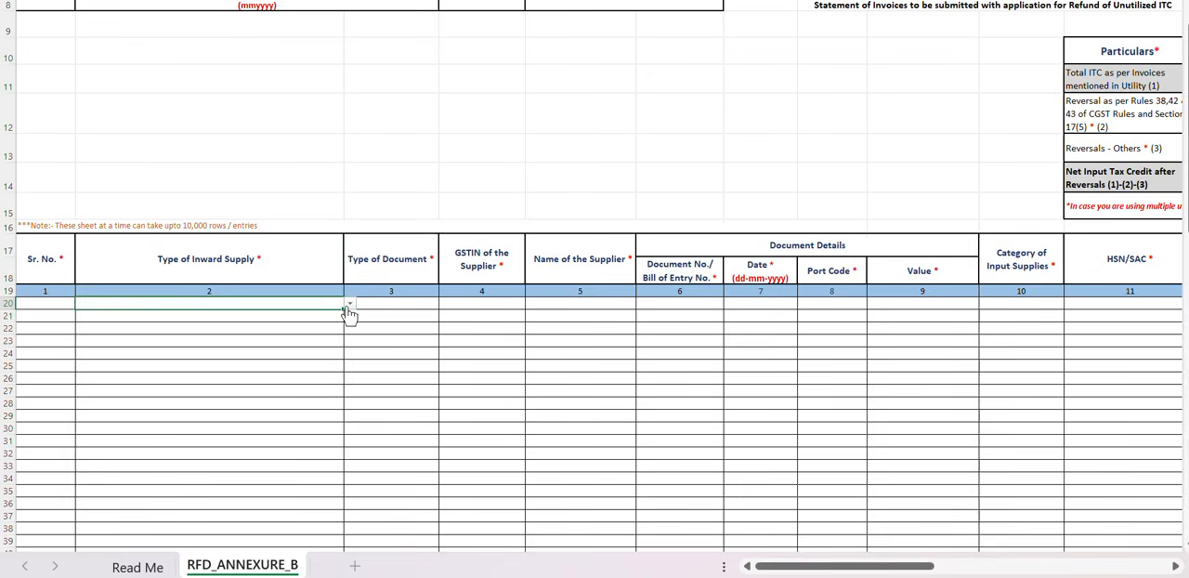
click(350, 306)
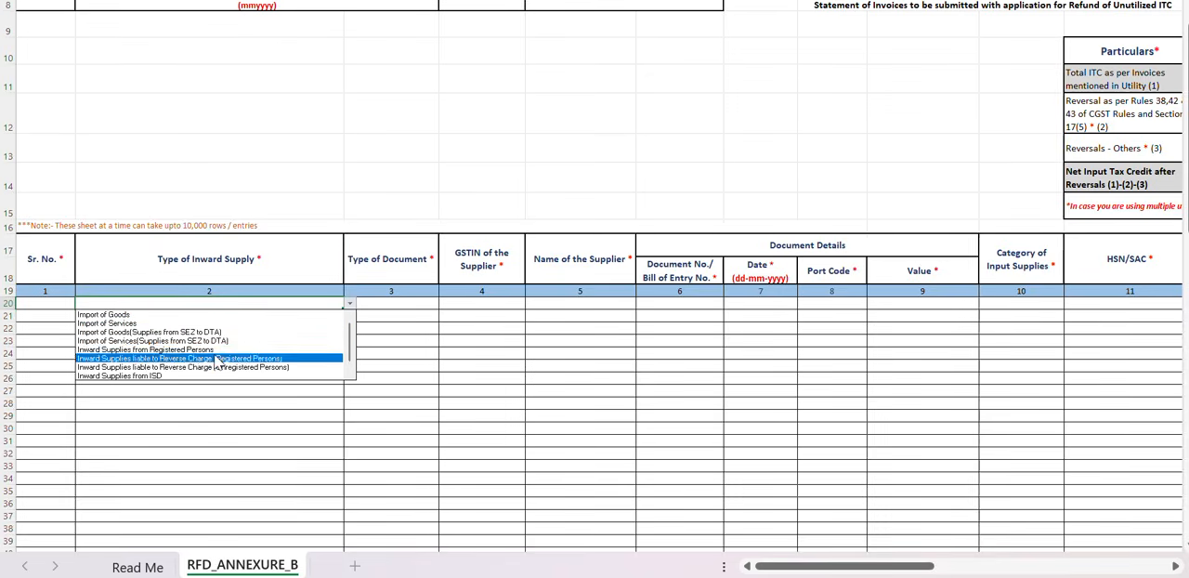
click(145, 351)
click(337, 329)
click(339, 316)
click(349, 316)
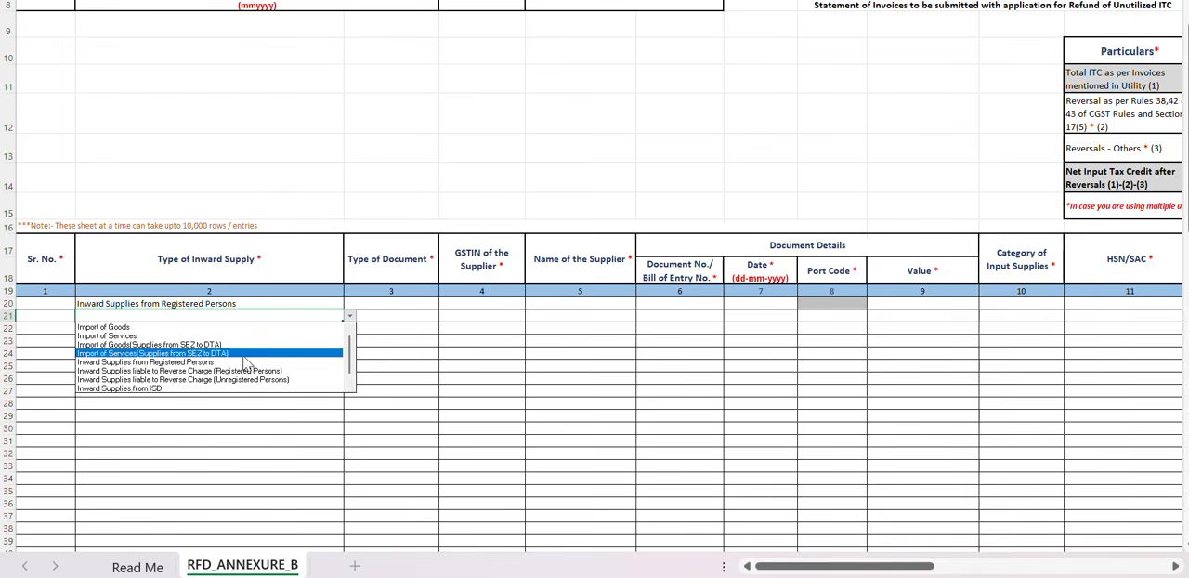
key(Escape)
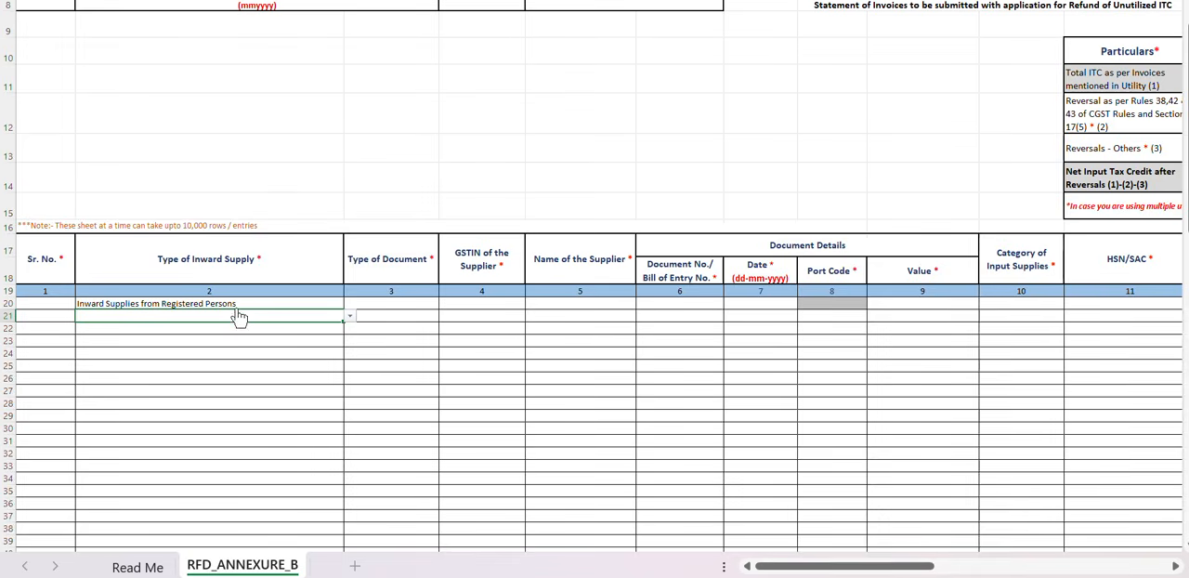
Fill the Type of Inward Supply value from row 20 down through row 25 and dismiss the macro error.
drag(233, 303, 231, 368)
key(ctrl+d)
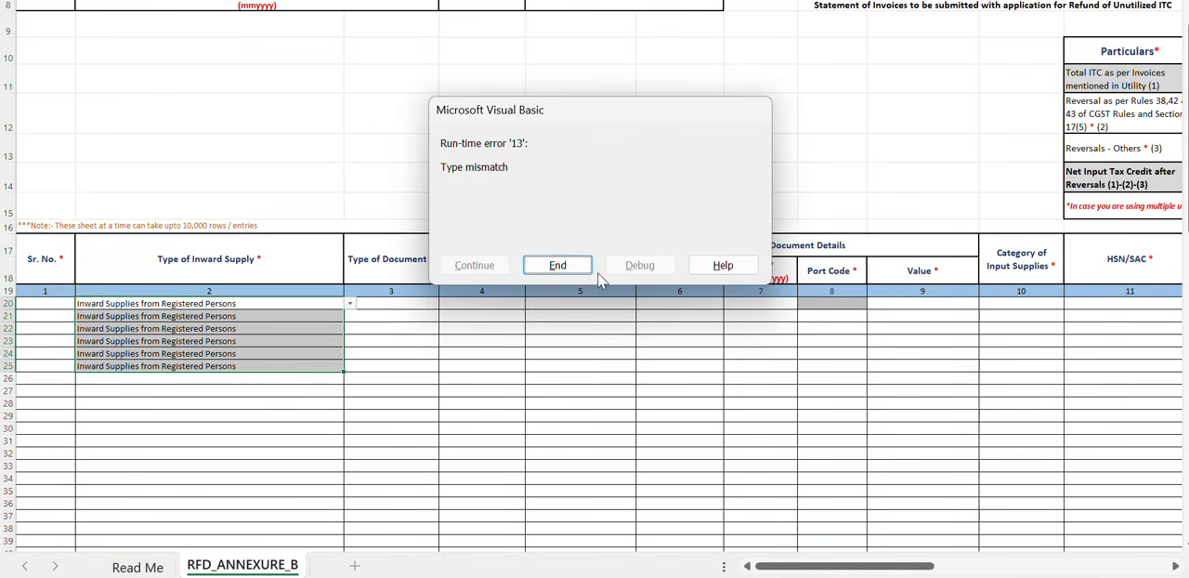
click(557, 265)
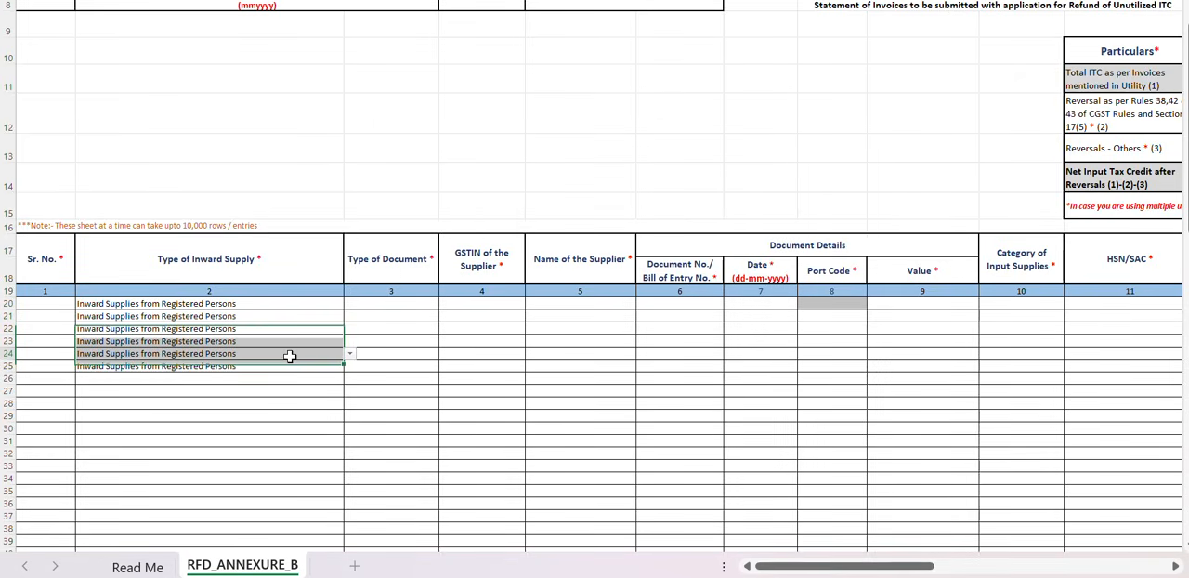
click(276, 392)
Check the options offered for Type of Document in row 20, leaving the cell empty.
click(414, 305)
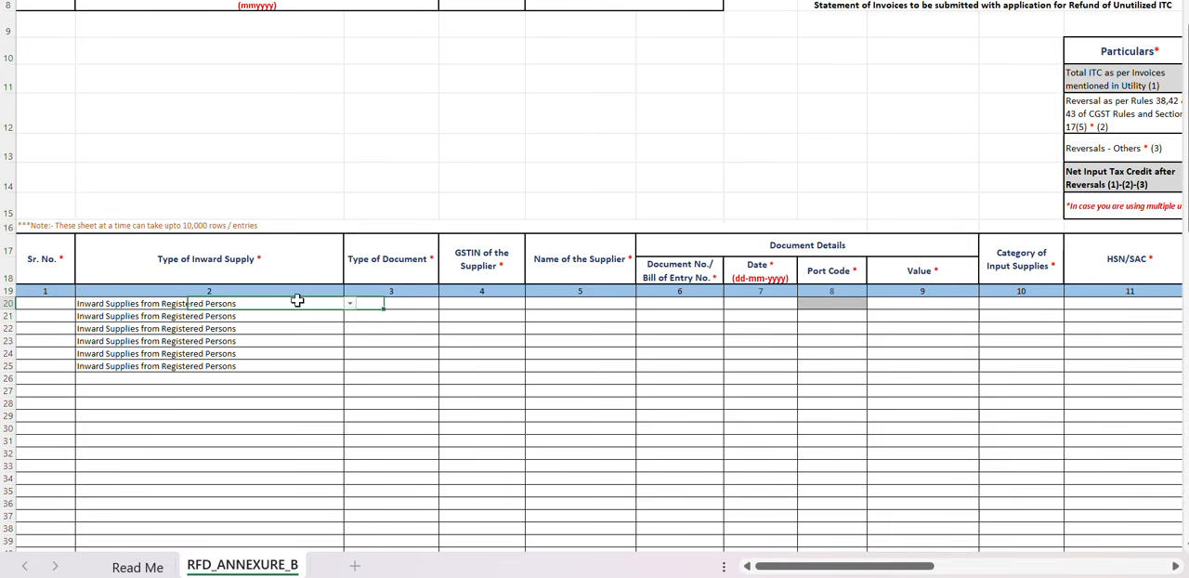
drag(294, 303, 310, 366)
click(414, 307)
click(428, 274)
click(424, 303)
click(445, 305)
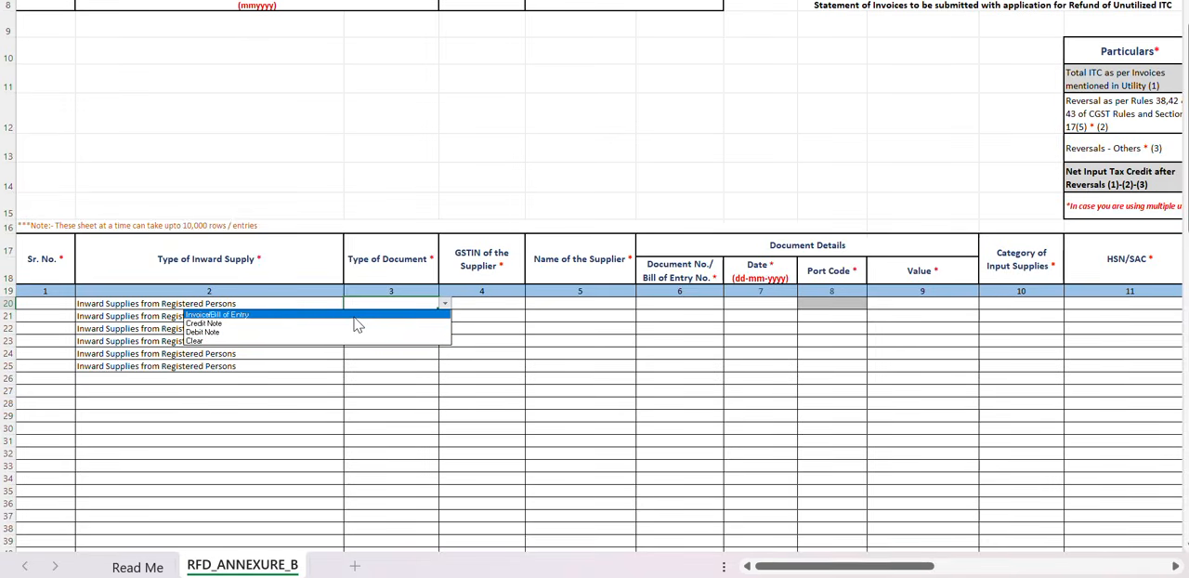
click(560, 321)
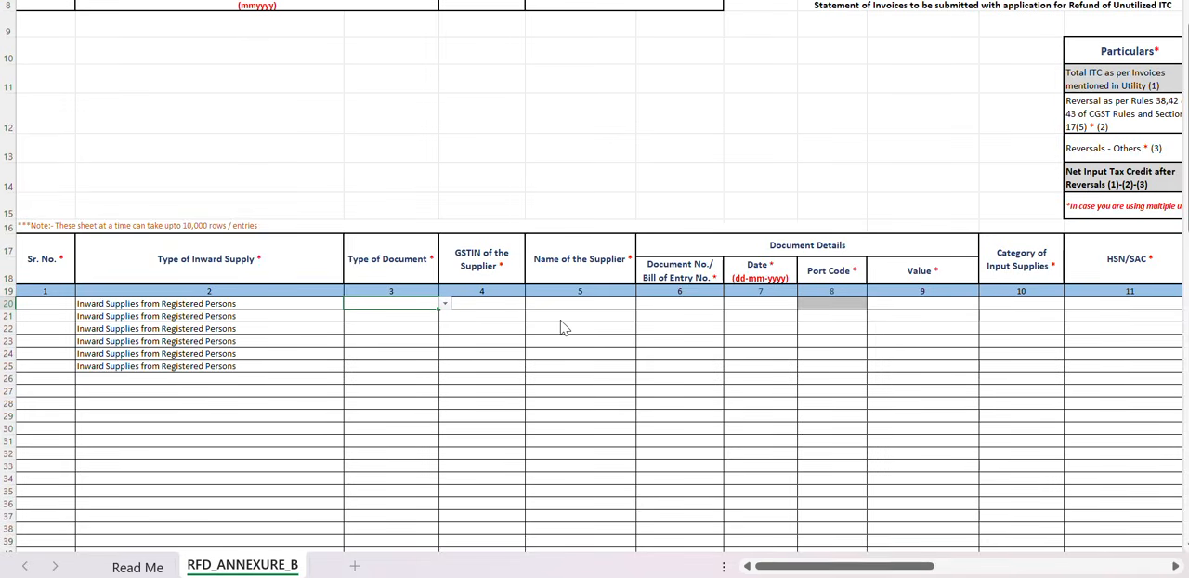
Examine the supplier GSTIN, supplier name, document details, port code and category of input supplies columns of Annexure B.
scroll(353, 403, right, 5)
scroll(353, 403, left, 4)
click(405, 366)
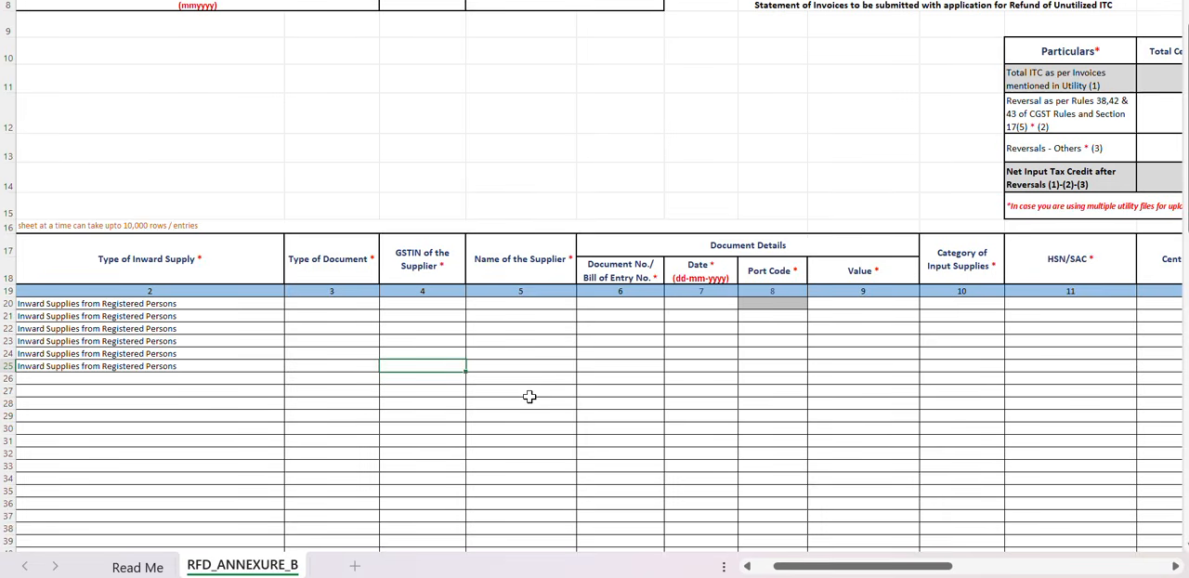
click(430, 303)
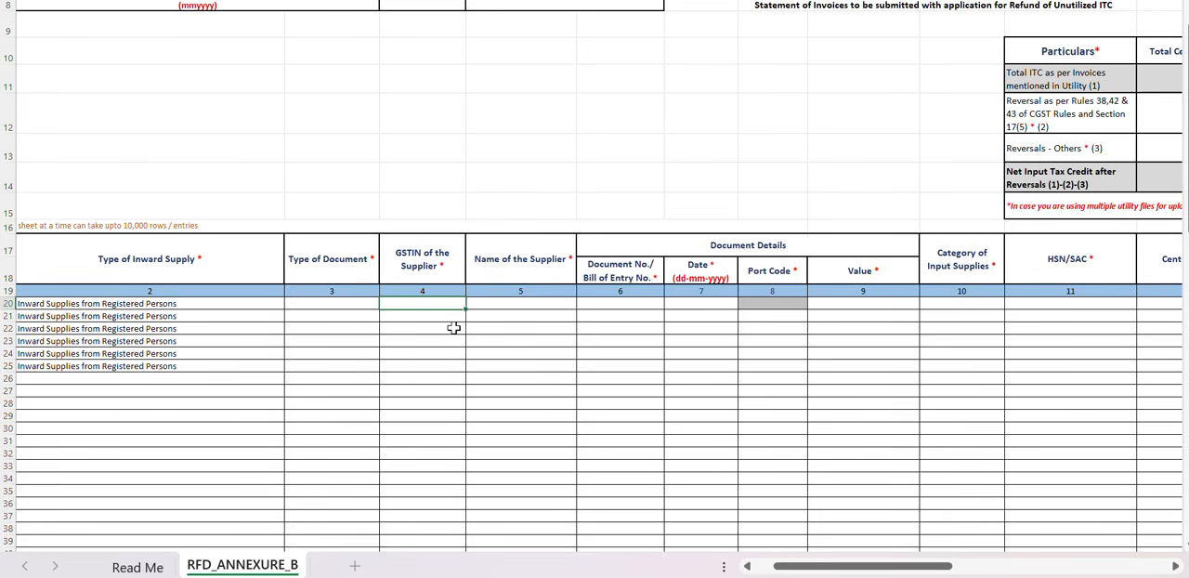
click(530, 304)
click(432, 265)
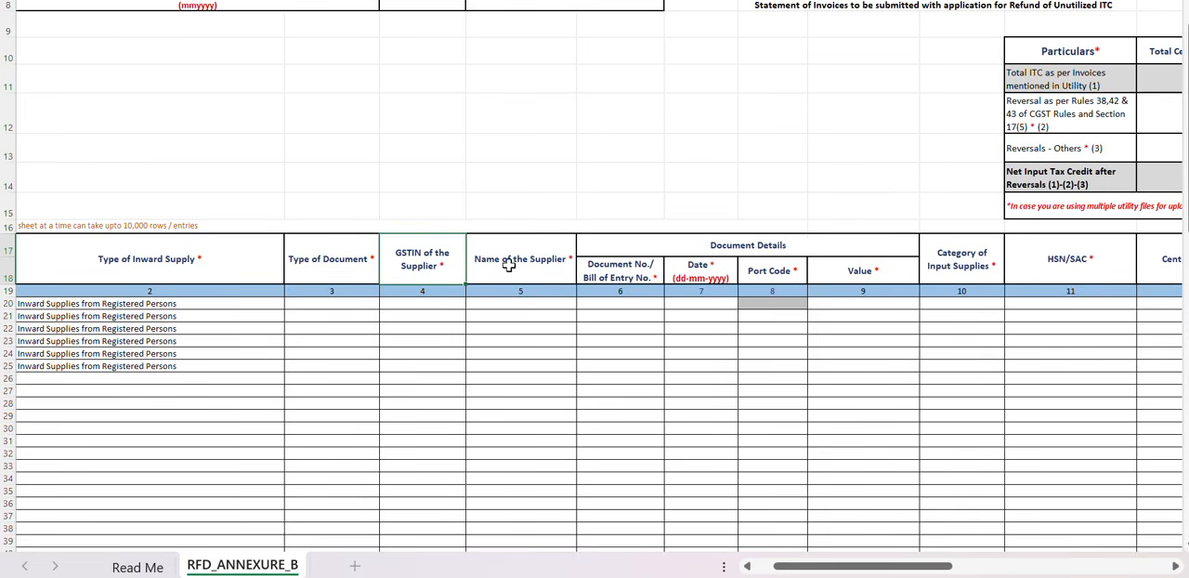
click(543, 264)
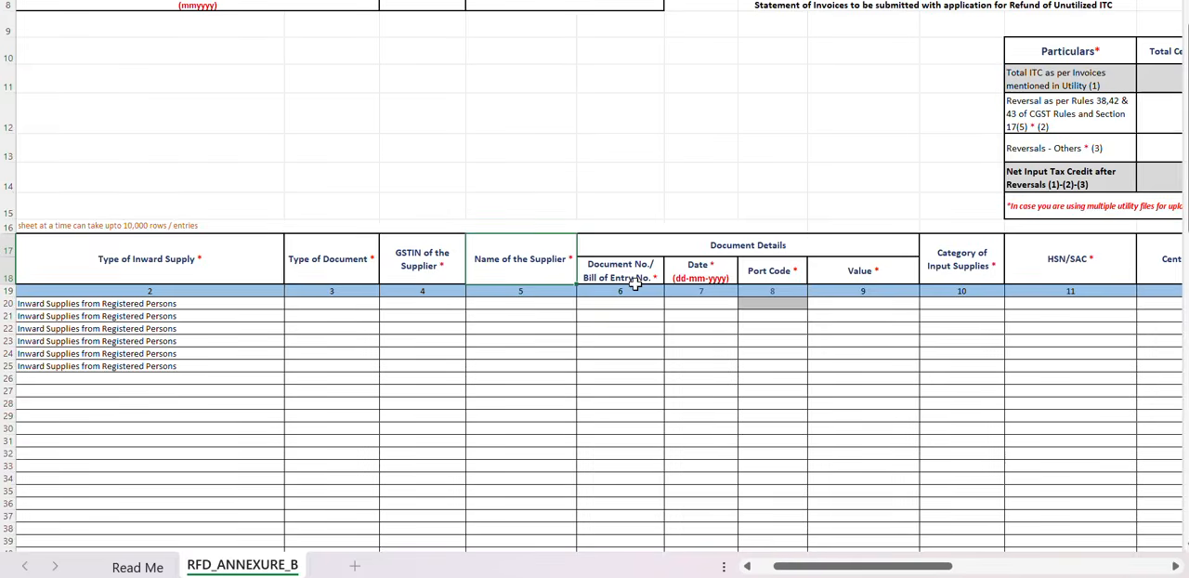
scroll(634, 283, right, 2)
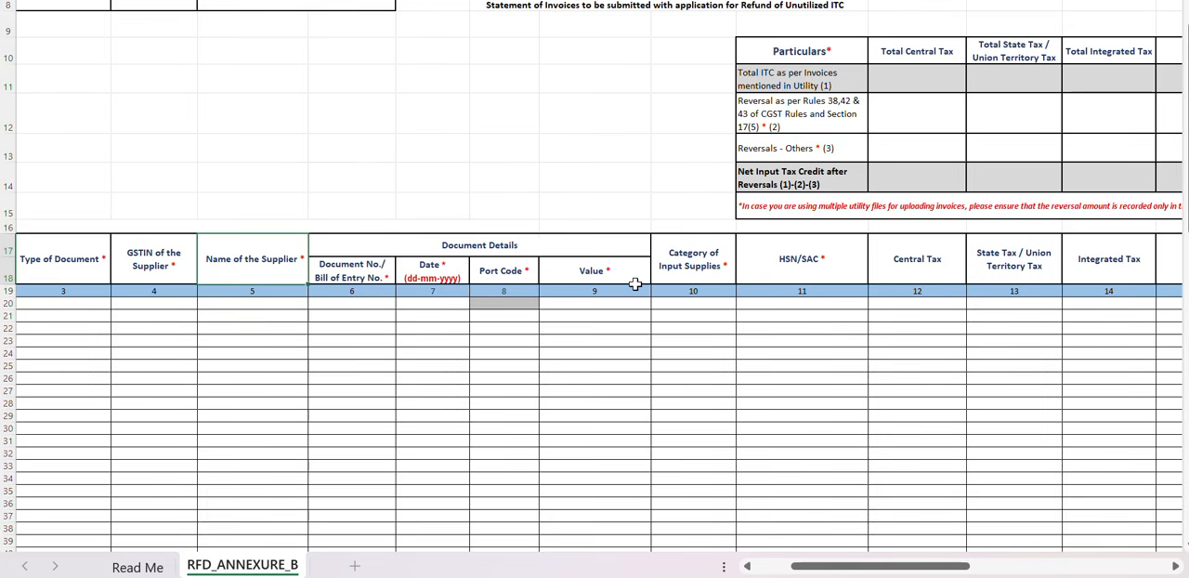
click(631, 283)
drag(646, 280, 710, 268)
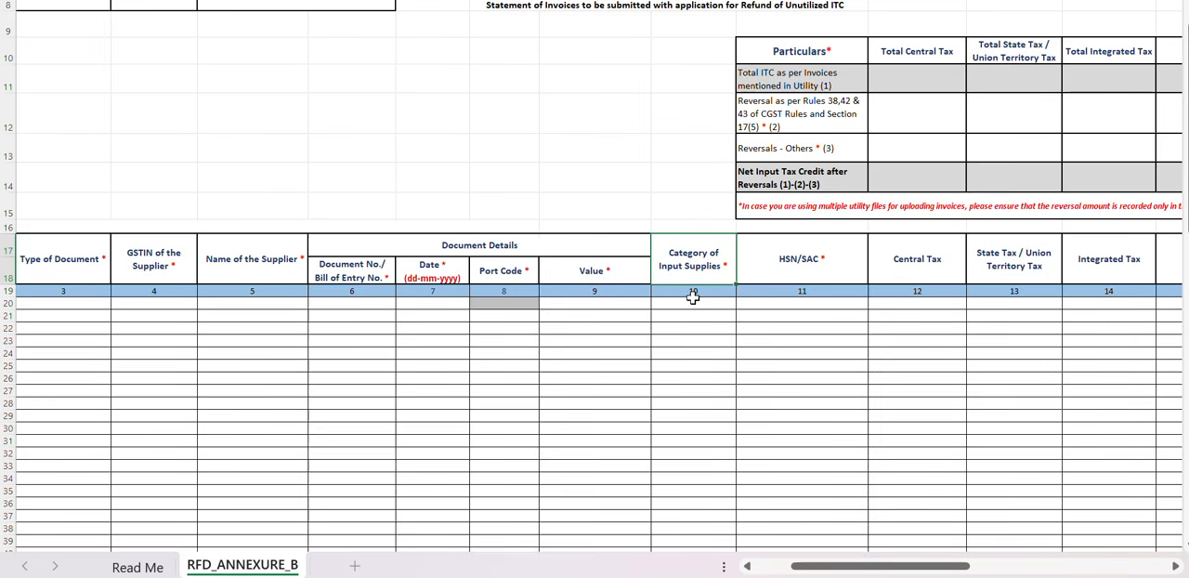
click(497, 270)
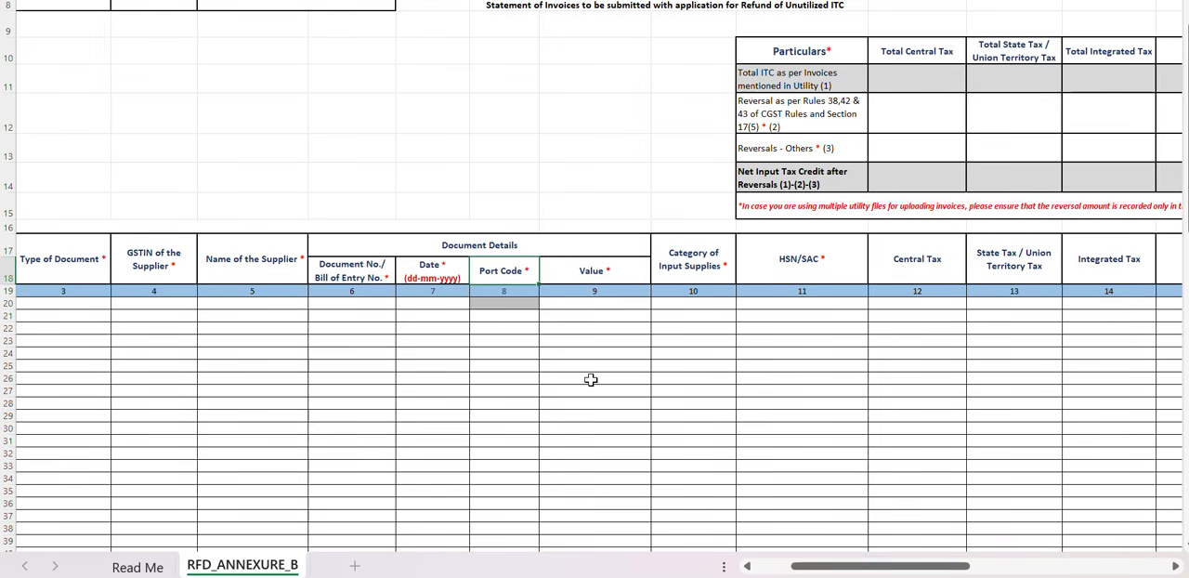
Check the options offered for Category of Input Supplies in row 23, leaving the cell empty.
scroll(590, 378, right, 2)
click(518, 265)
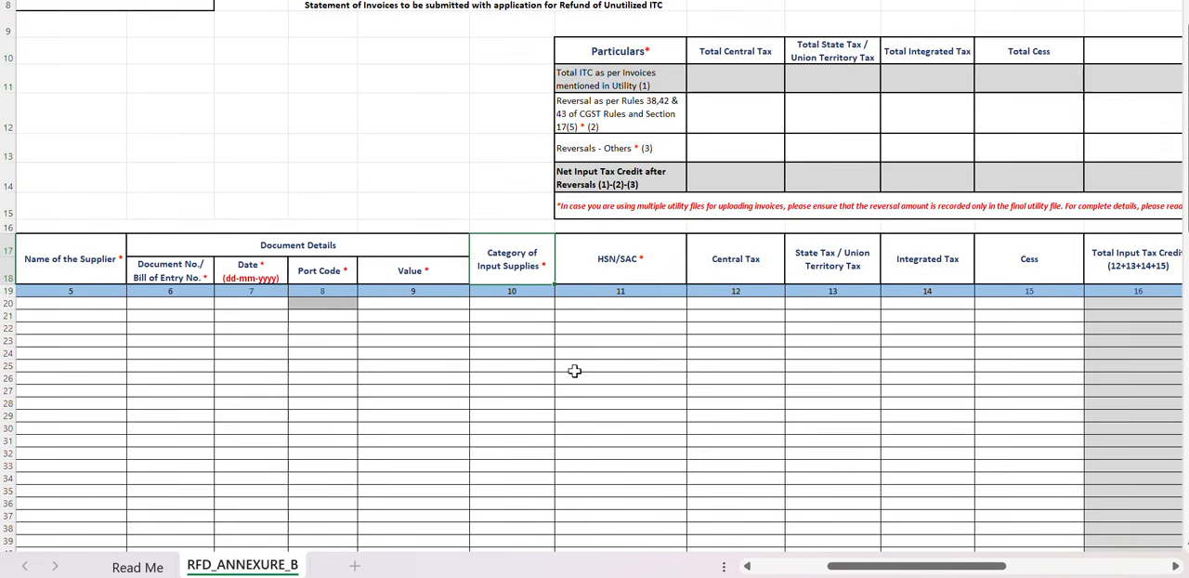
click(532, 340)
click(560, 341)
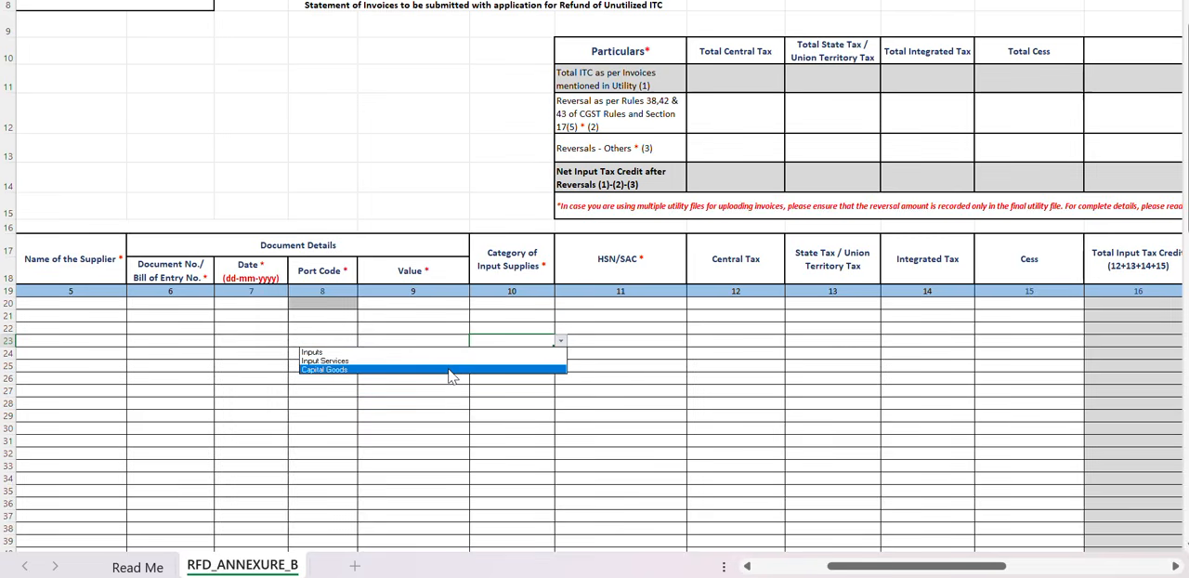
click(633, 317)
Examine the HSN/SAC, Central Tax, State Tax / Union Territory Tax, Integrated Tax, Cess and Total Input Tax Credit columns.
click(672, 316)
click(682, 305)
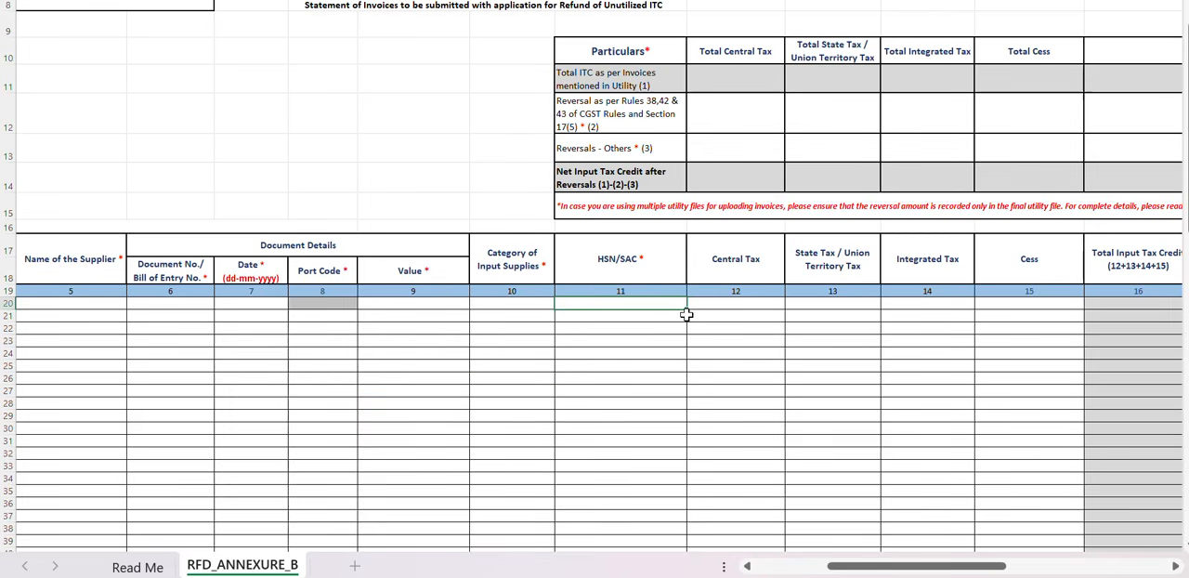
click(684, 325)
scroll(757, 370, right, 3)
scroll(761, 372, left, 1)
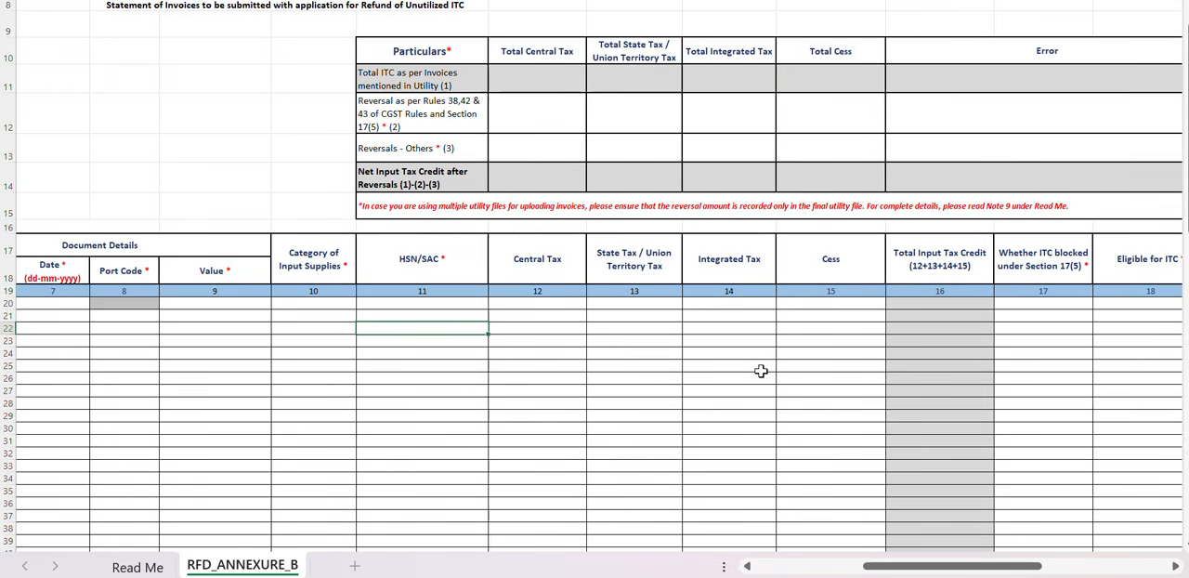
click(546, 316)
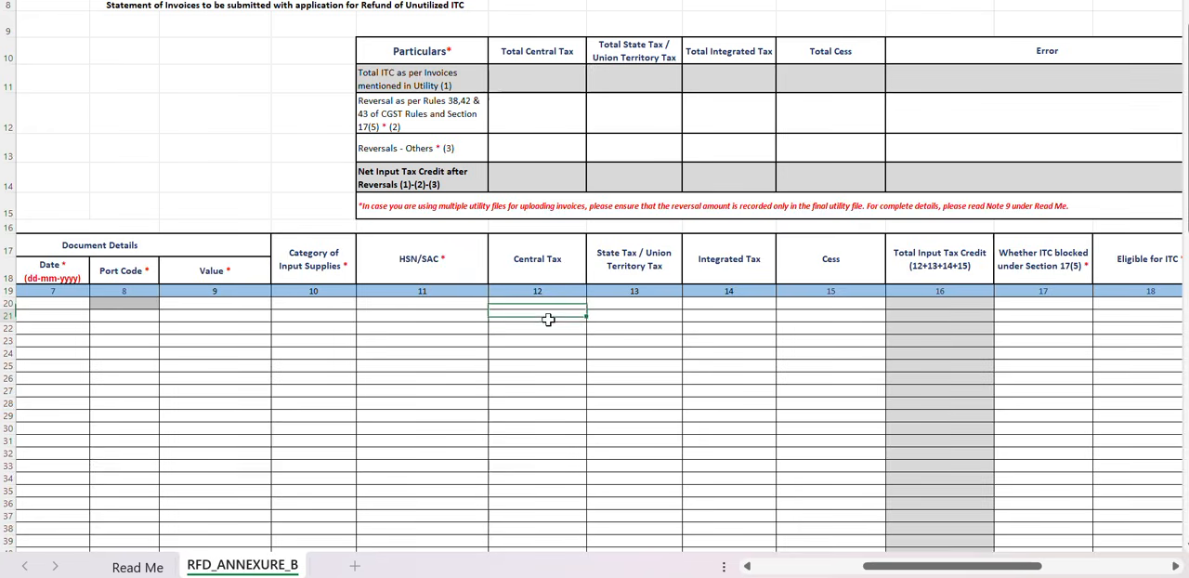
scroll(607, 323, right, 2)
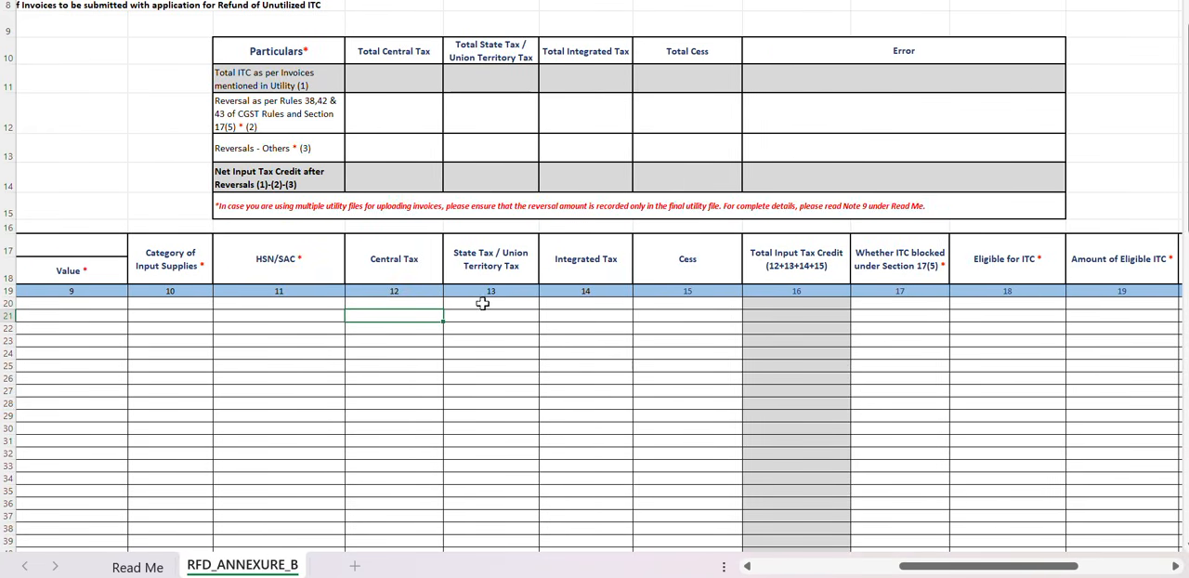
click(464, 317)
click(615, 318)
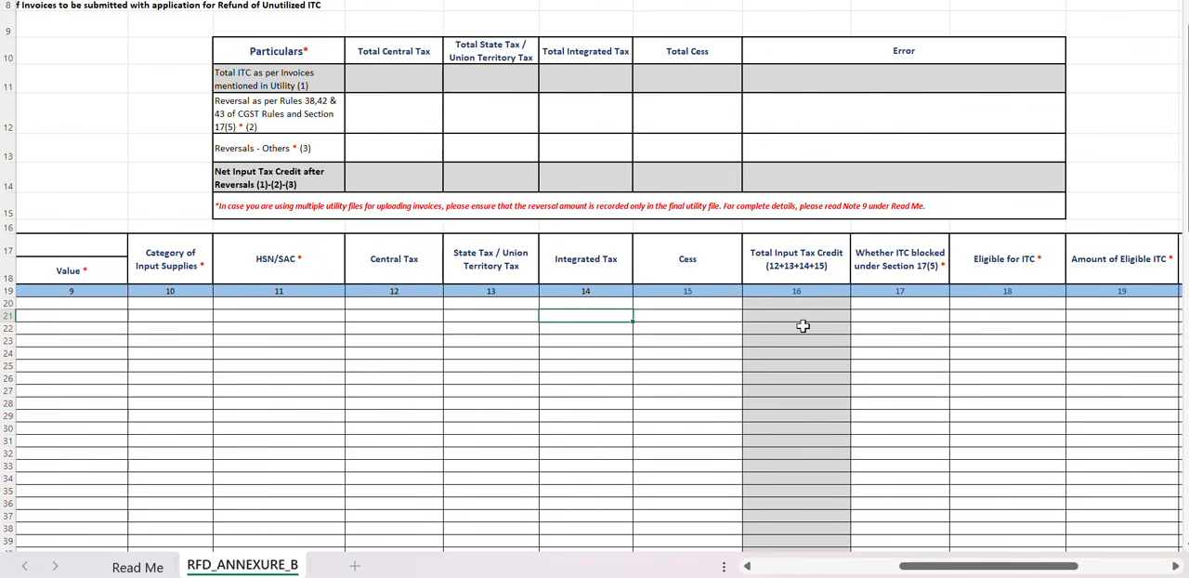
scroll(798, 326, right, 2)
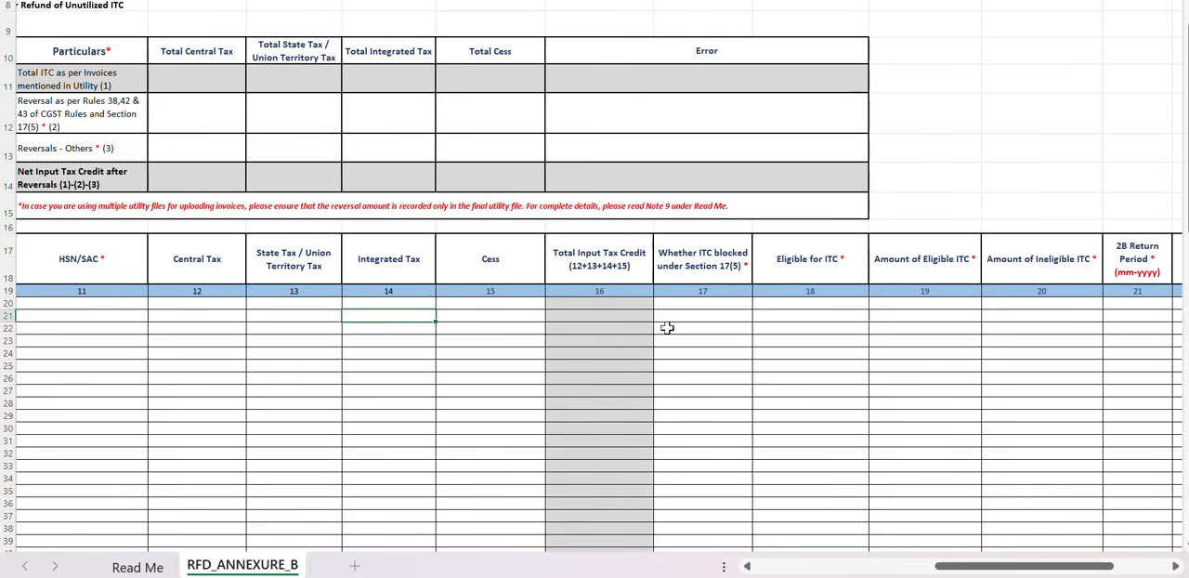
Examine the column on whether ITC is blocked under Section 17(5), alongside the Total Input Tax Credit column.
click(728, 260)
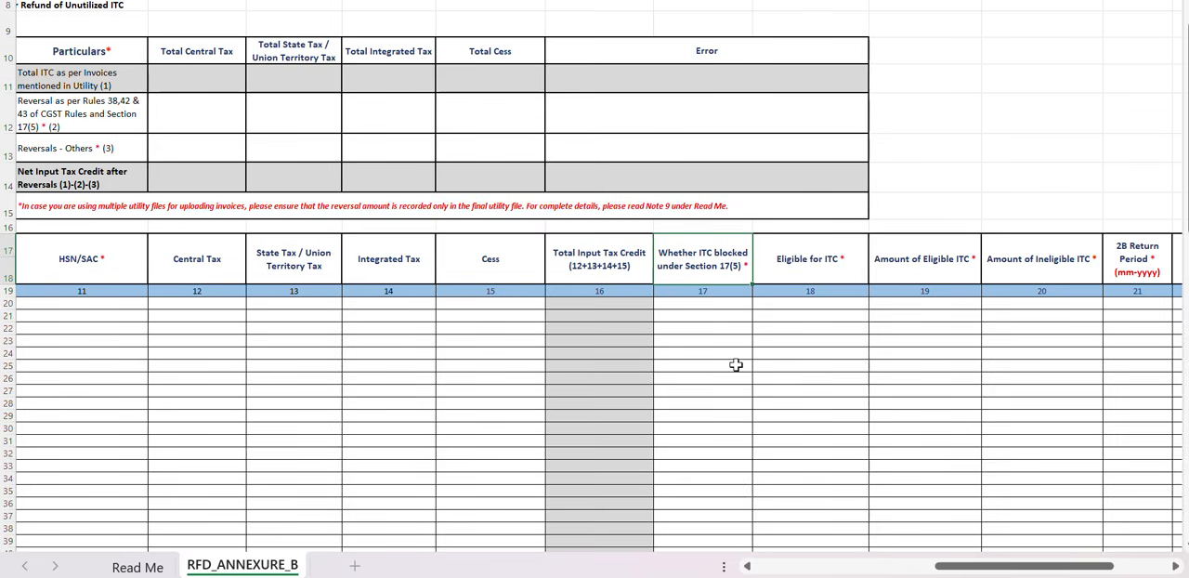
click(724, 328)
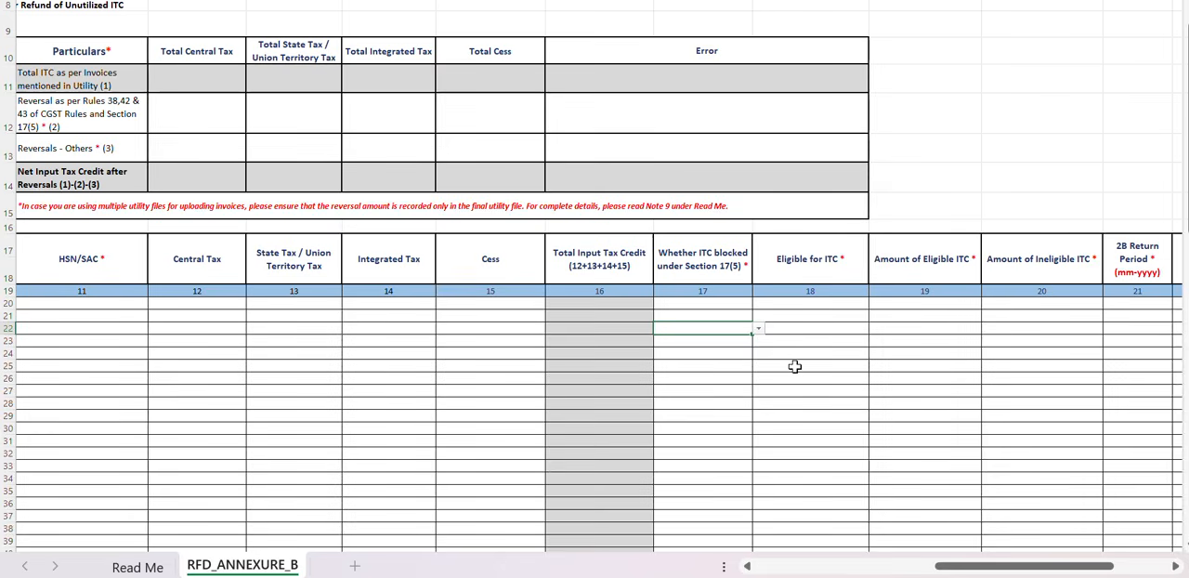
key(Down)
key(Down)
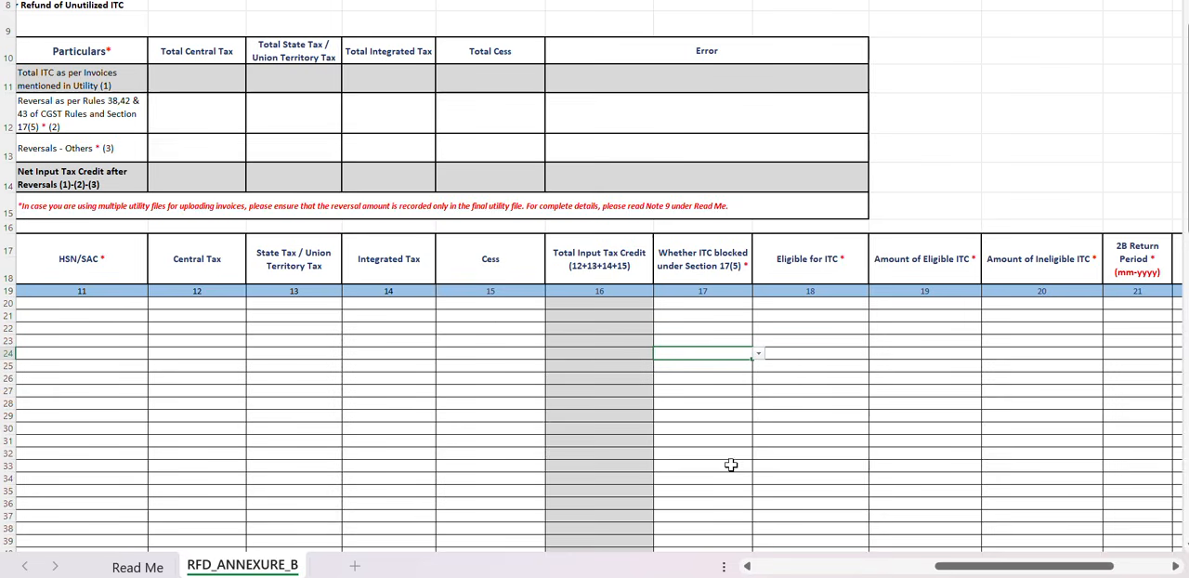
scroll(659, 351, left, 1)
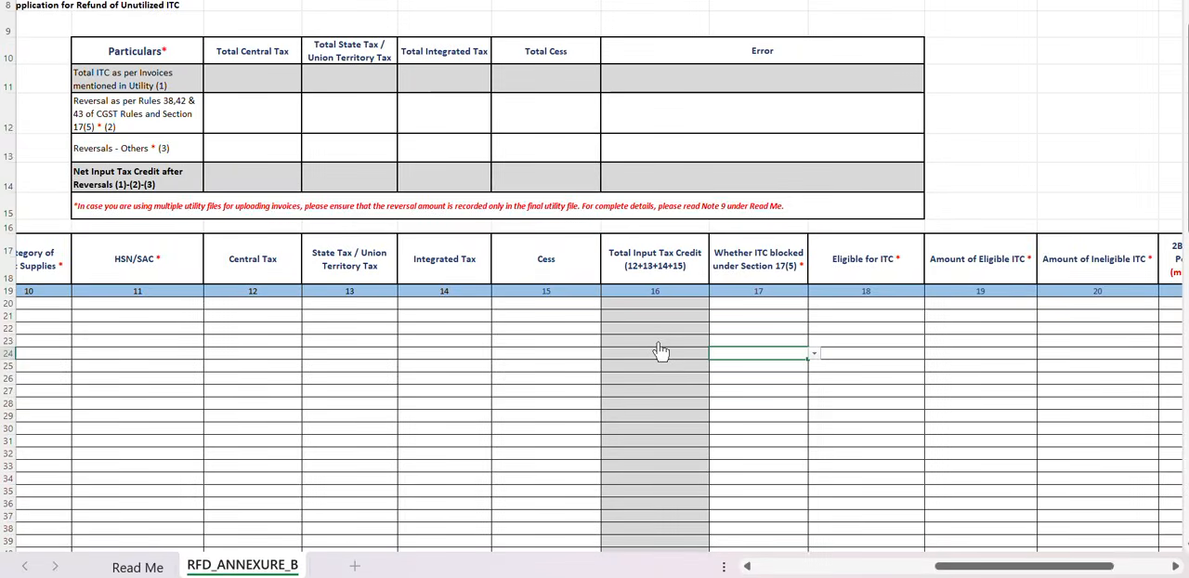
scroll(660, 351, right, 3)
click(603, 313)
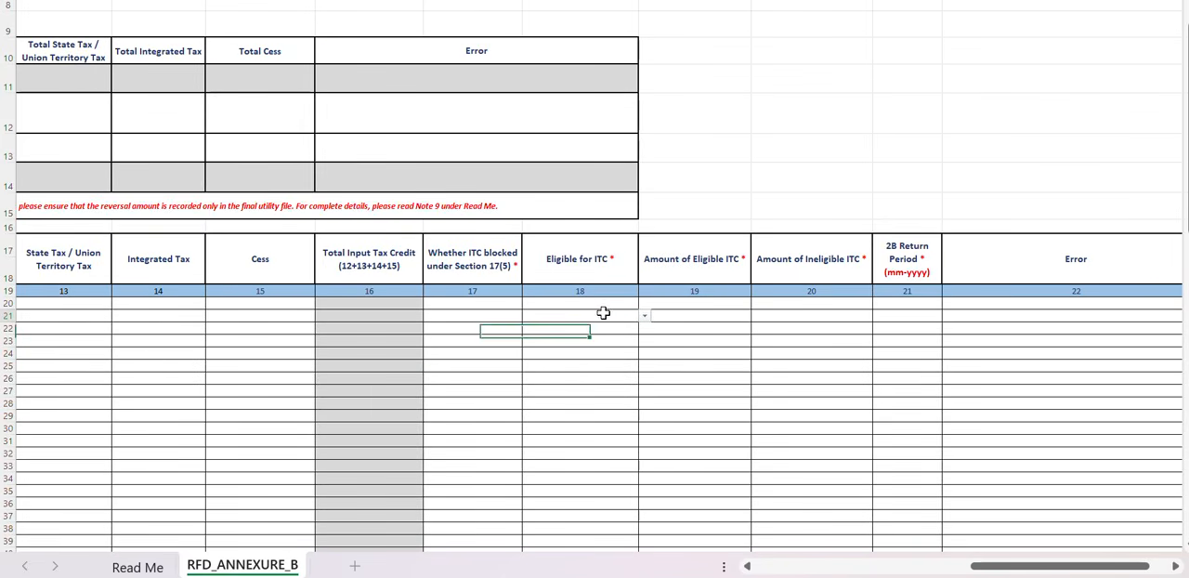
click(479, 270)
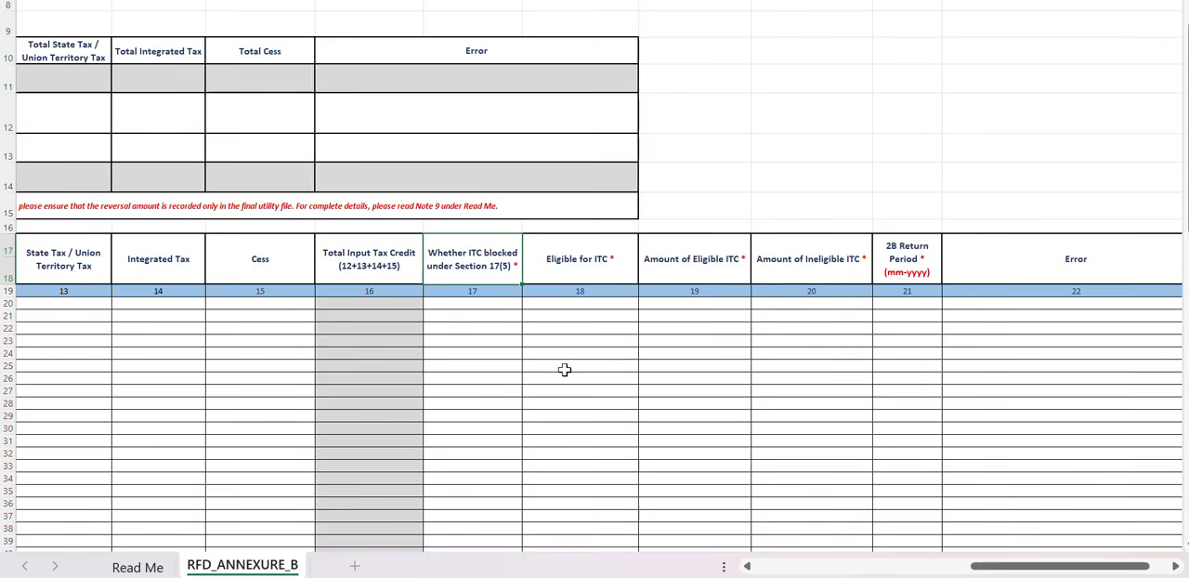
Check the options offered for Eligible for ITC in rows 20 and 22, leaving the cells empty.
click(591, 261)
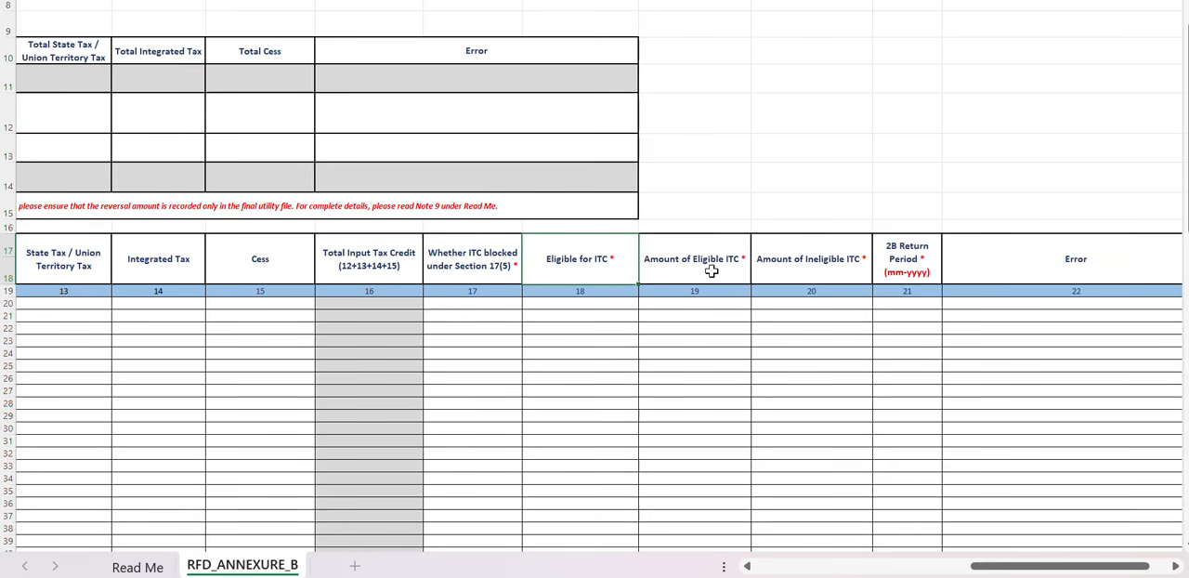
click(604, 305)
click(643, 304)
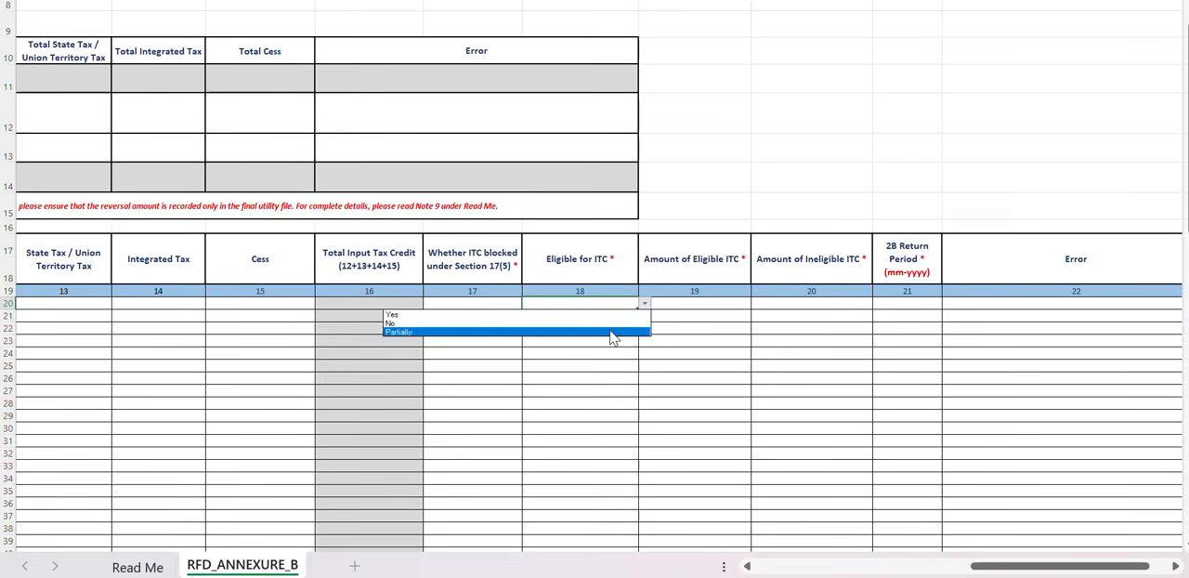
click(623, 365)
click(618, 327)
click(644, 327)
click(719, 322)
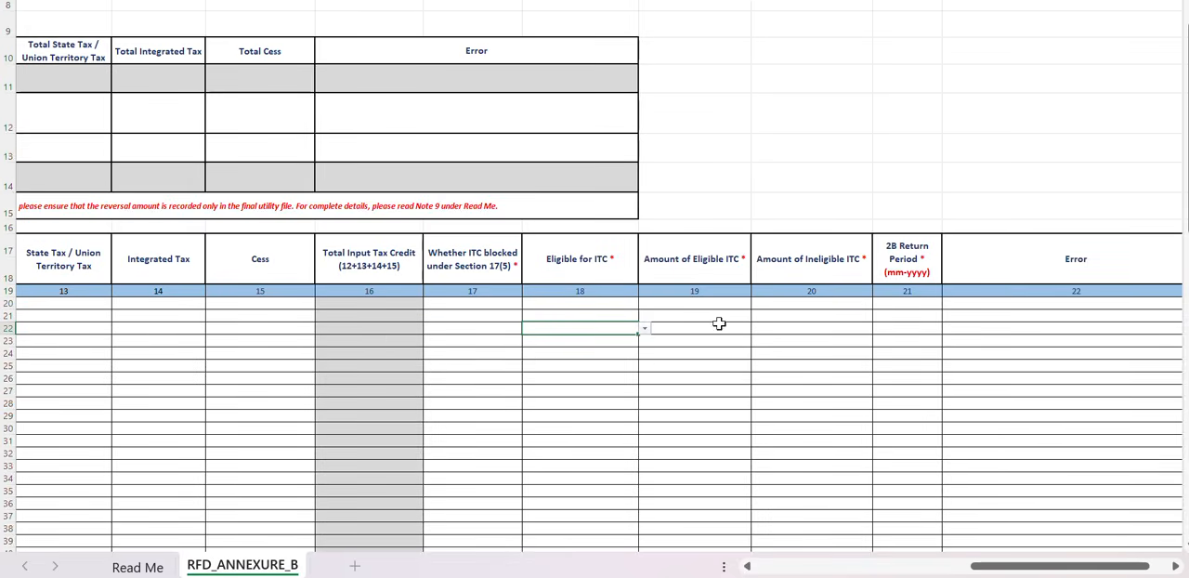
click(644, 329)
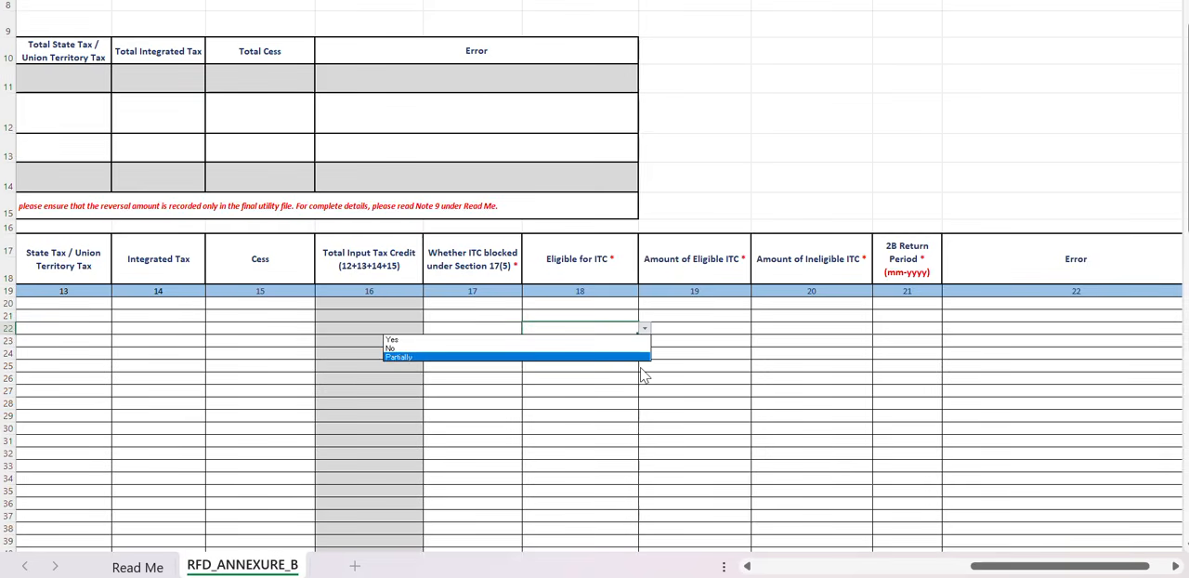
click(745, 314)
Examine the Amount of Eligible ITC, Amount of Ineligible ITC, 2B Return Period and Error columns.
click(742, 317)
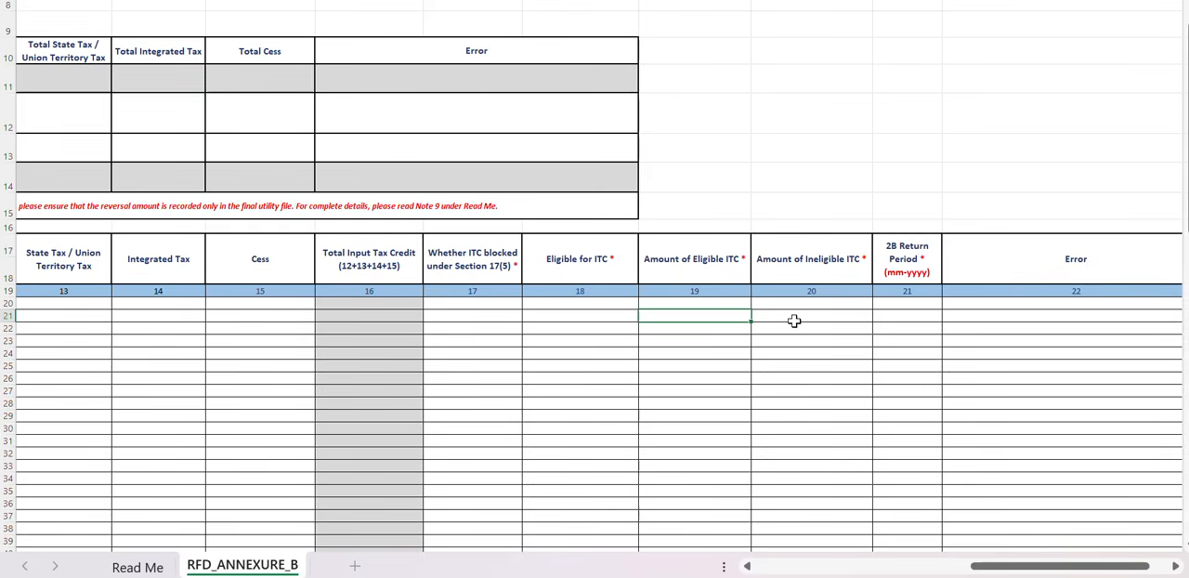
click(799, 317)
click(812, 260)
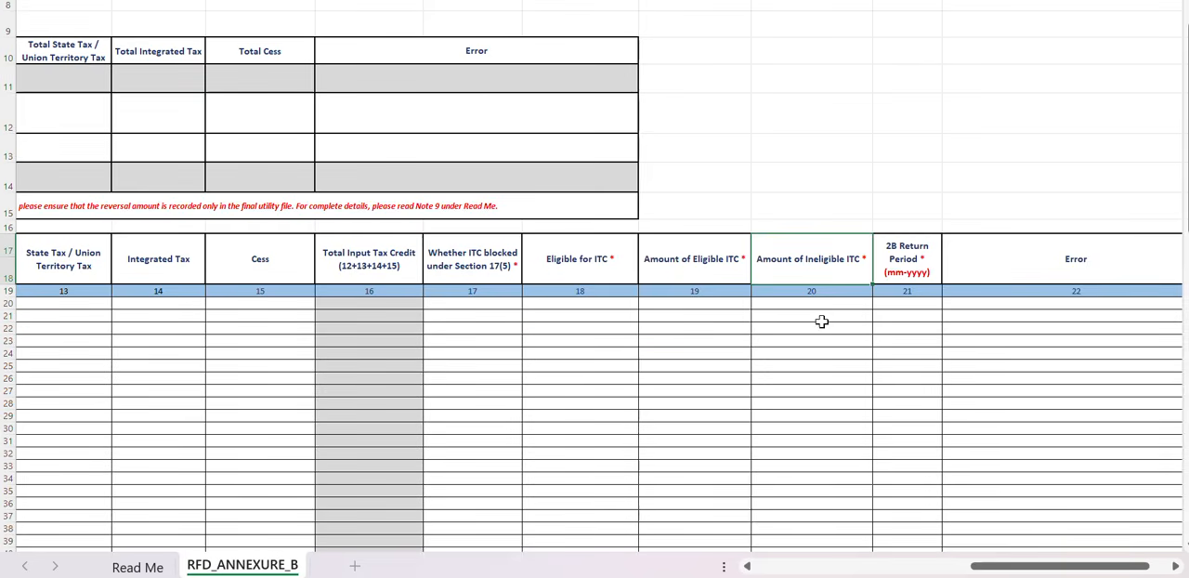
click(931, 245)
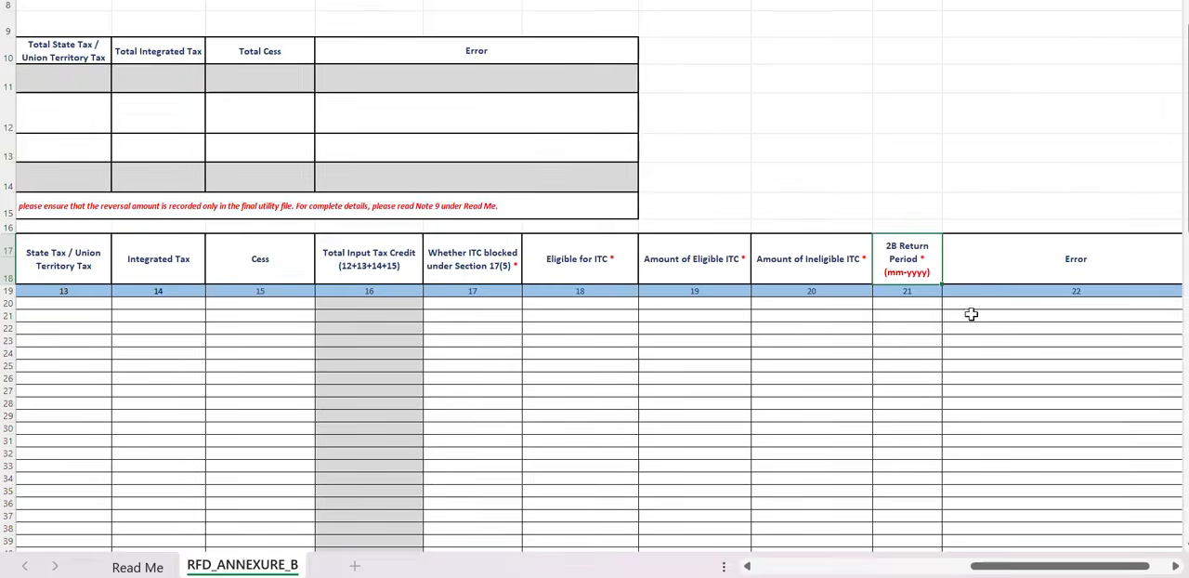
scroll(964, 314, right, 3)
scroll(964, 314, right, 1)
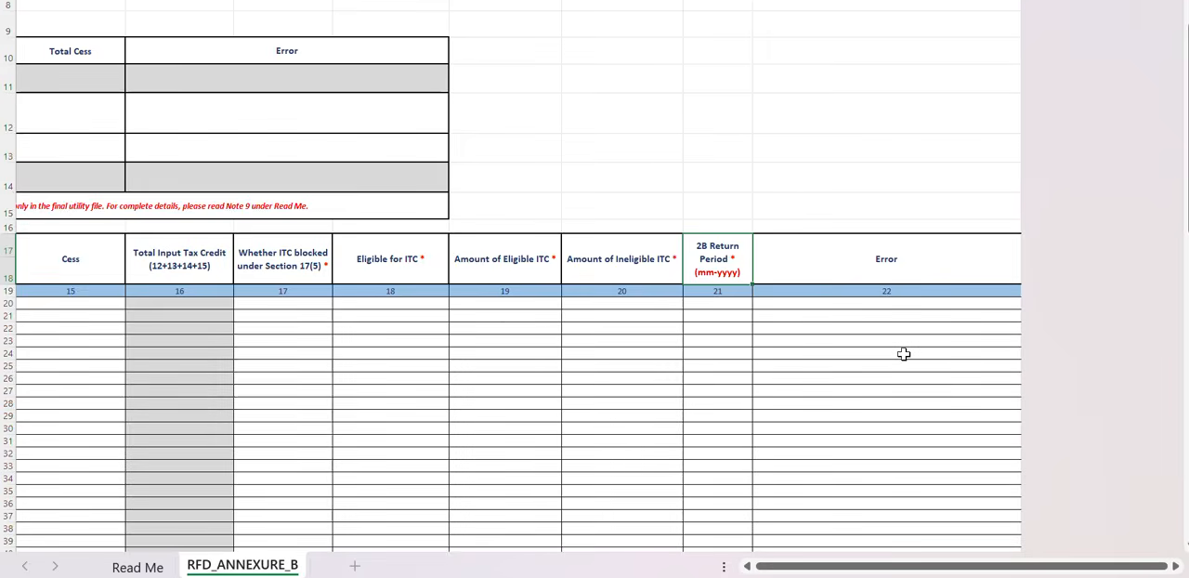
Examine the Particulars summary table covering total ITC, reversals under Rules 38, 42 and 43 and Section 17(5), other reversals and net credit.
scroll(902, 353, left, 12)
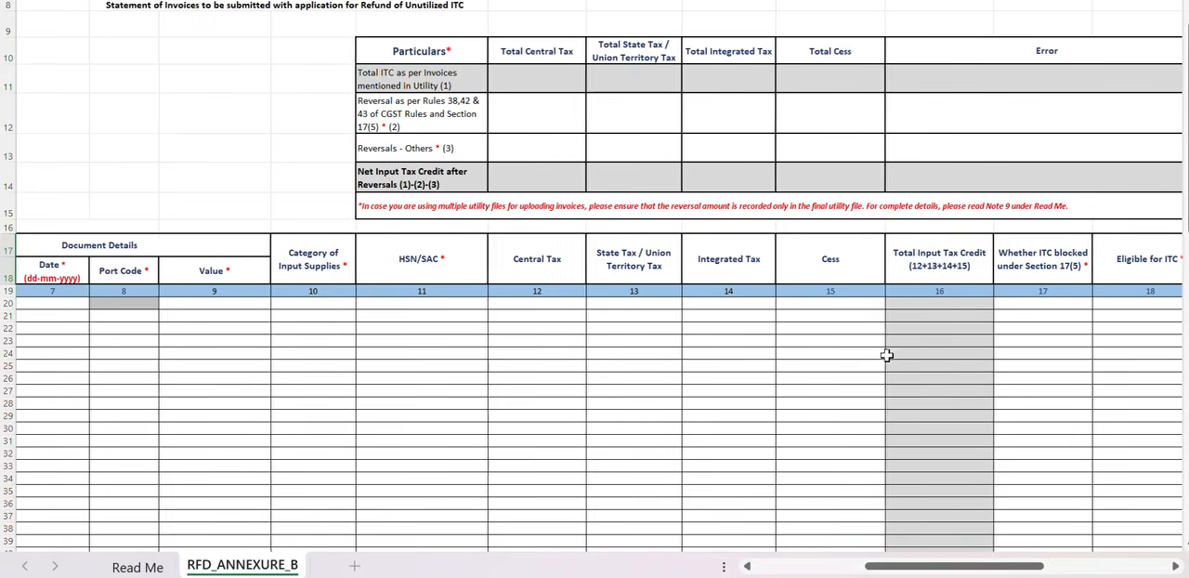
scroll(756, 278, up, 2)
click(520, 163)
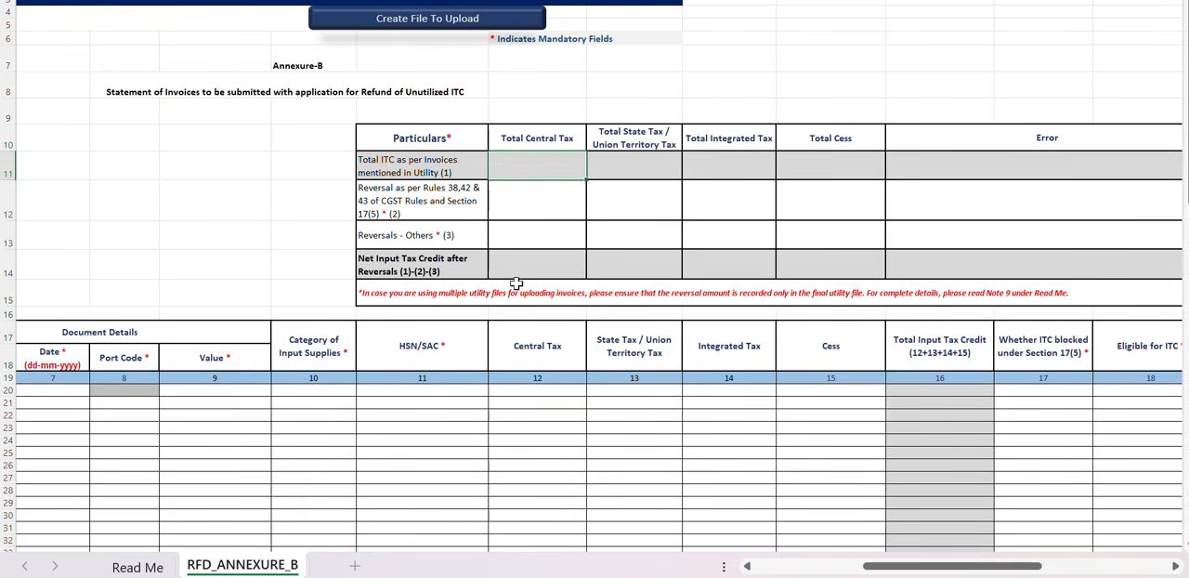
click(396, 414)
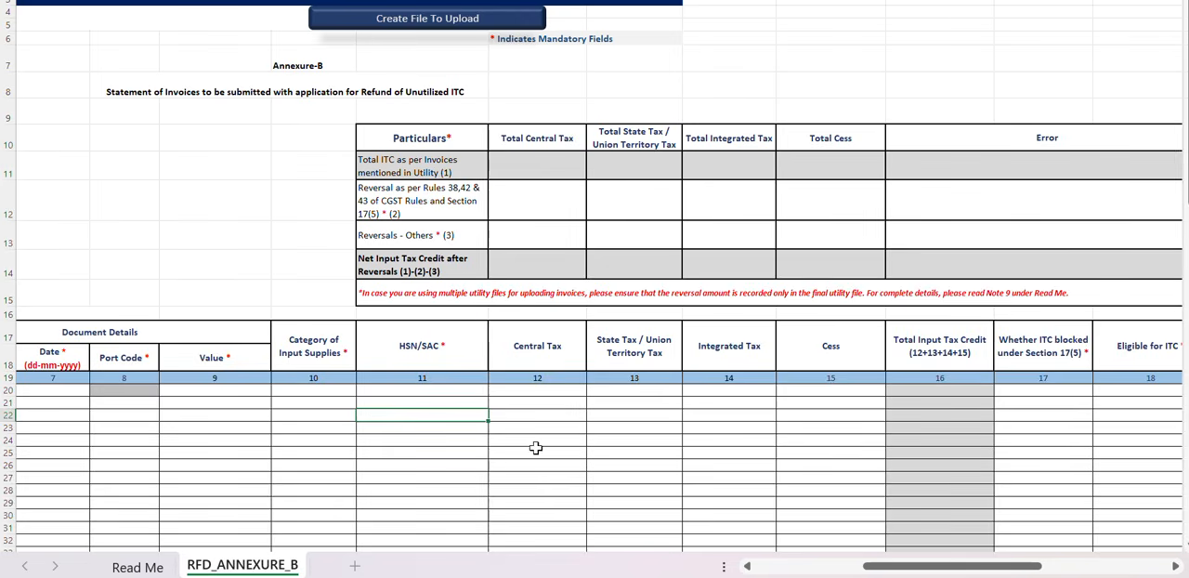
click(526, 206)
scroll(522, 292, up, 1)
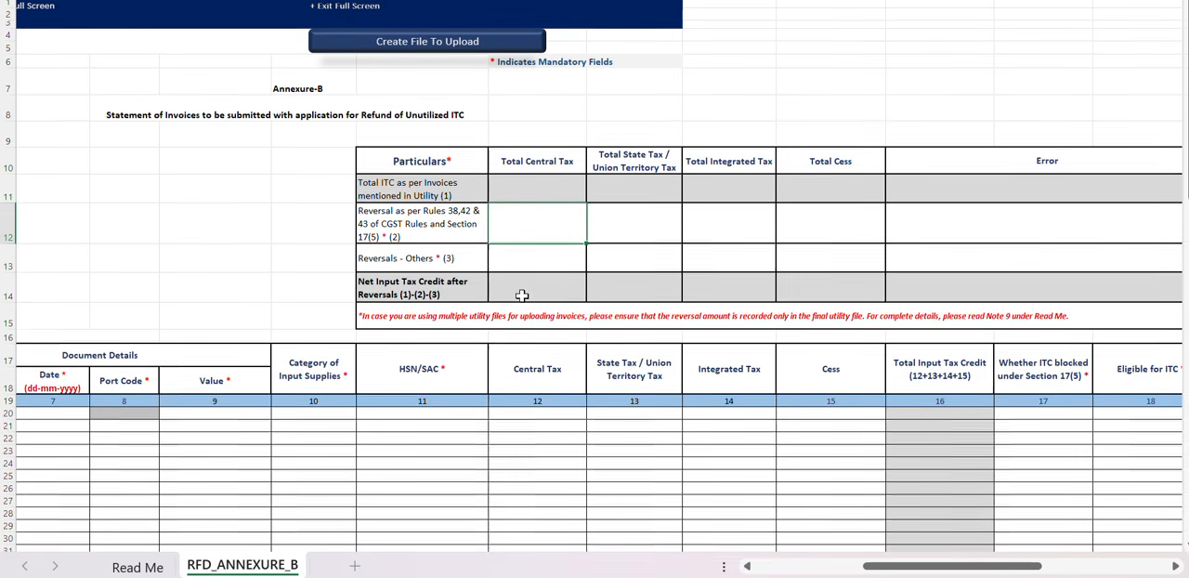
click(458, 292)
click(531, 292)
click(630, 286)
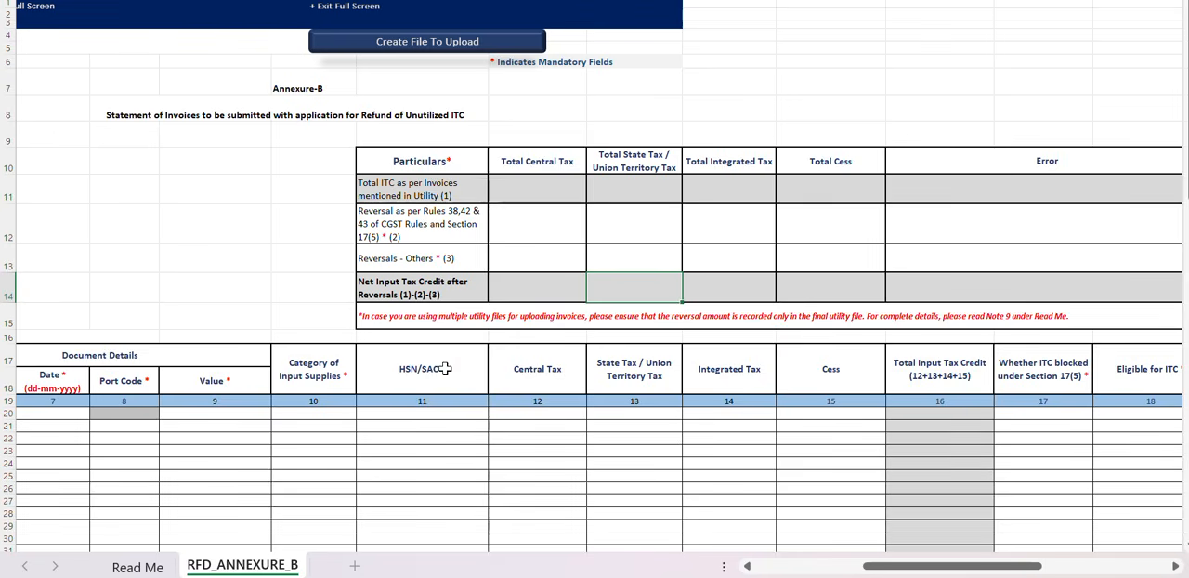
click(425, 238)
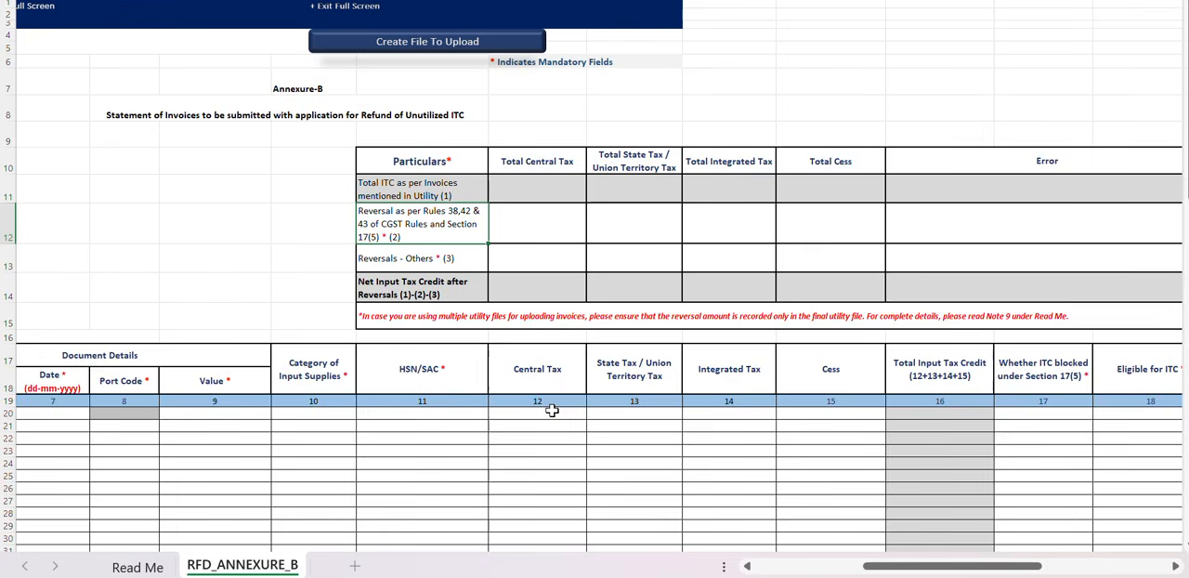
Run Validate & Calculate on the Annexure B sheet, and locate the Create File To Upload command.
scroll(551, 409, left, 5)
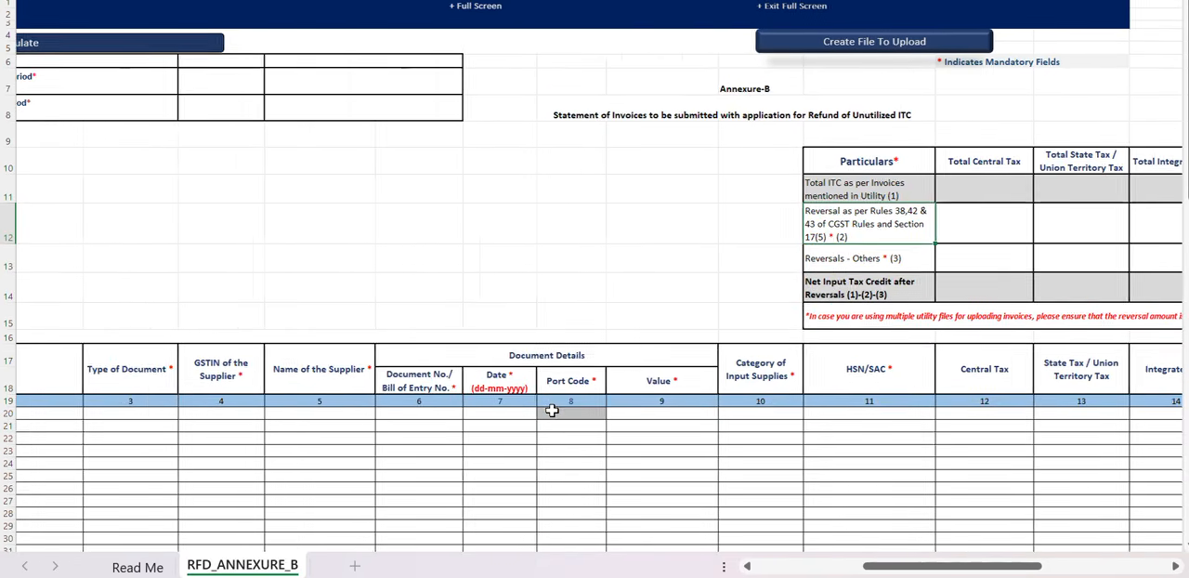
scroll(552, 410, left, 2)
scroll(552, 409, left, 1)
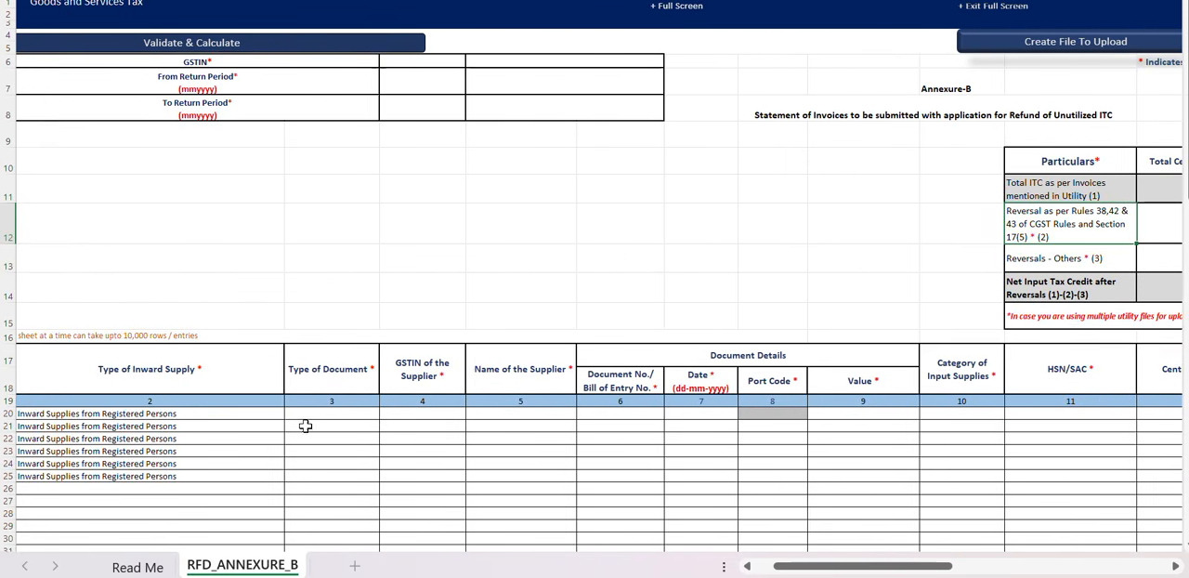
click(257, 43)
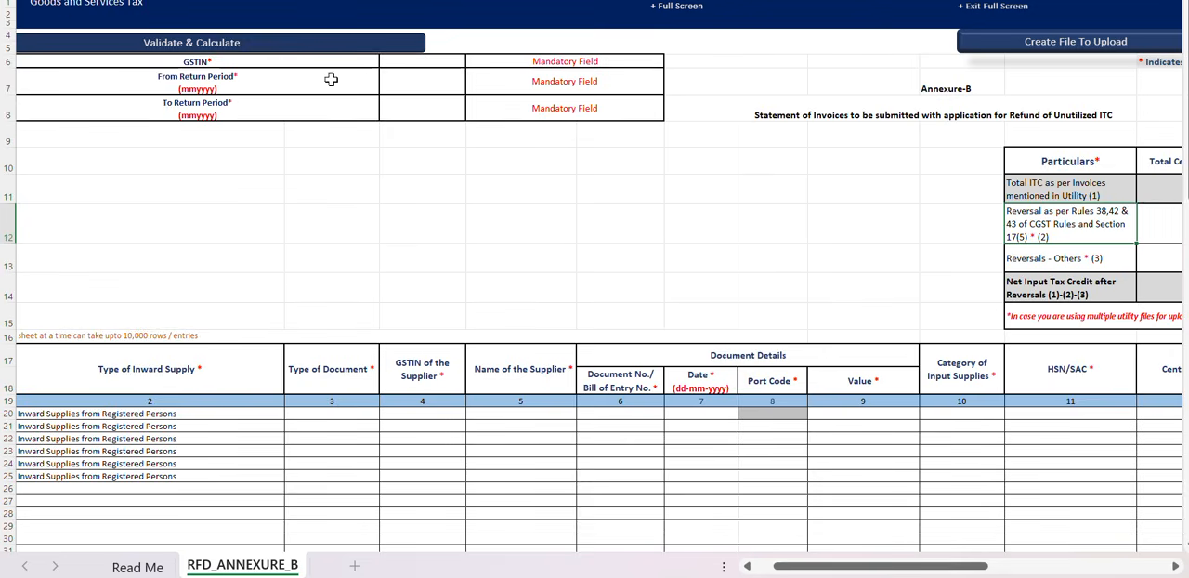
click(303, 88)
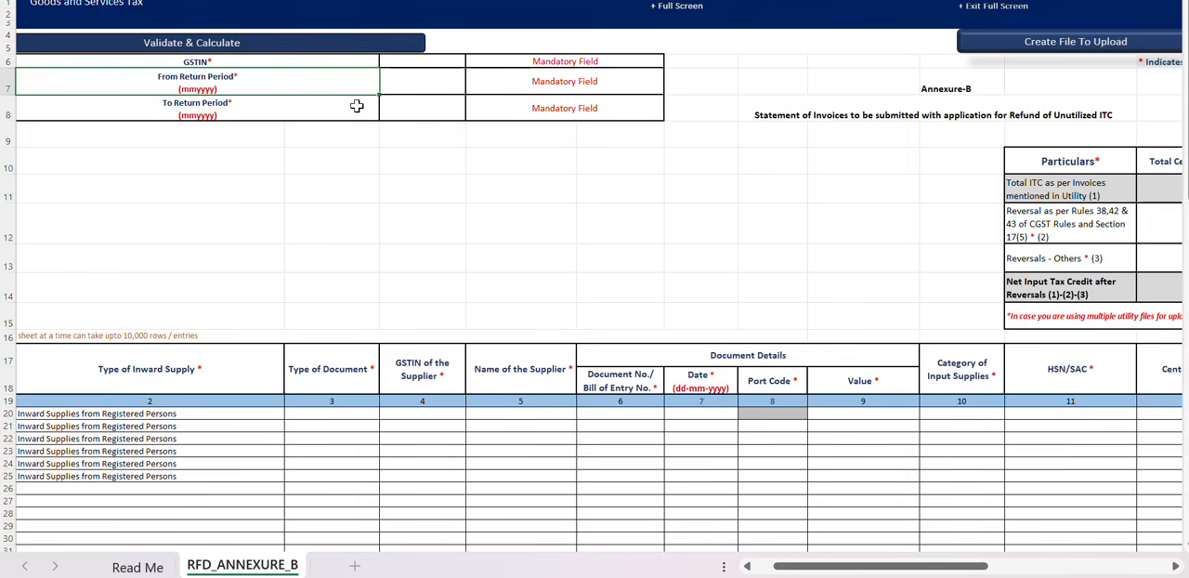
scroll(356, 106, right, 5)
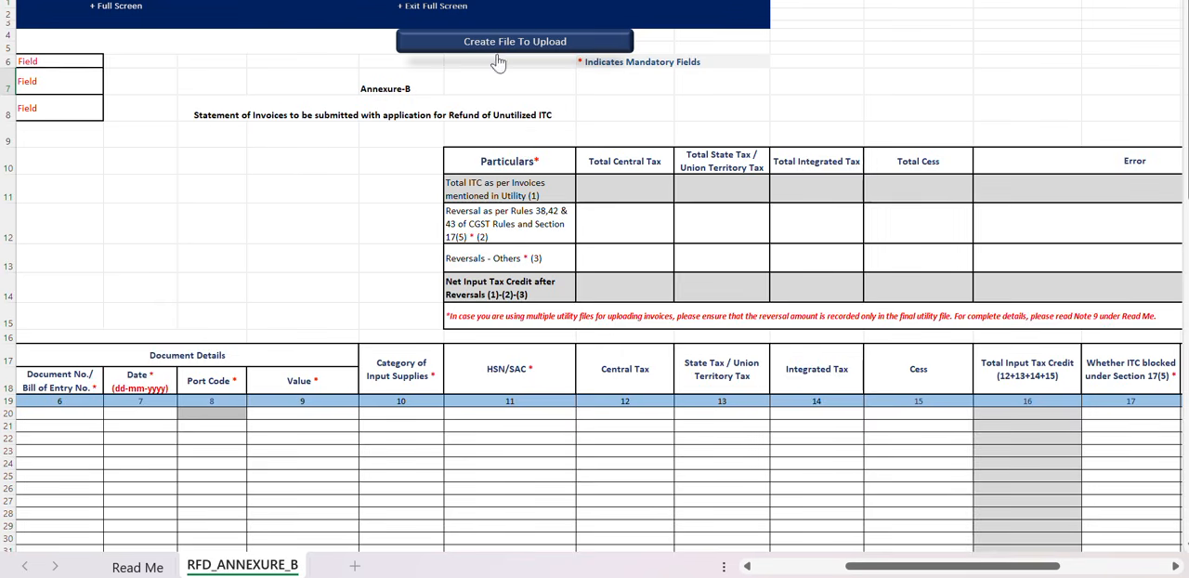
Switch from the Annexure B workbook to the browser.
mouse_move(768, 571)
click(749, 509)
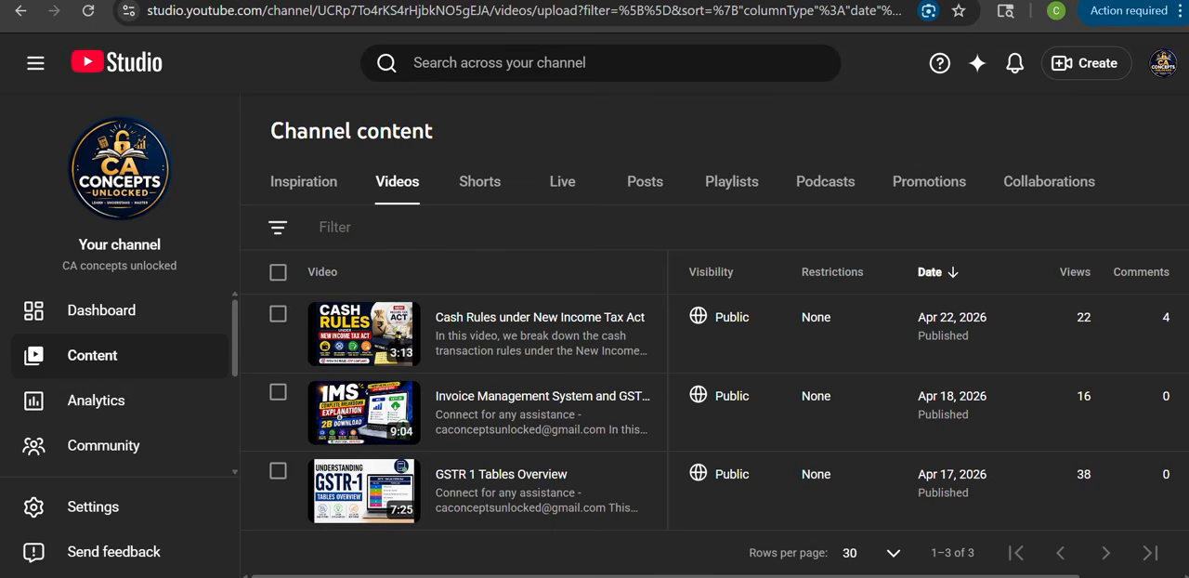
mouse_move(779, 576)
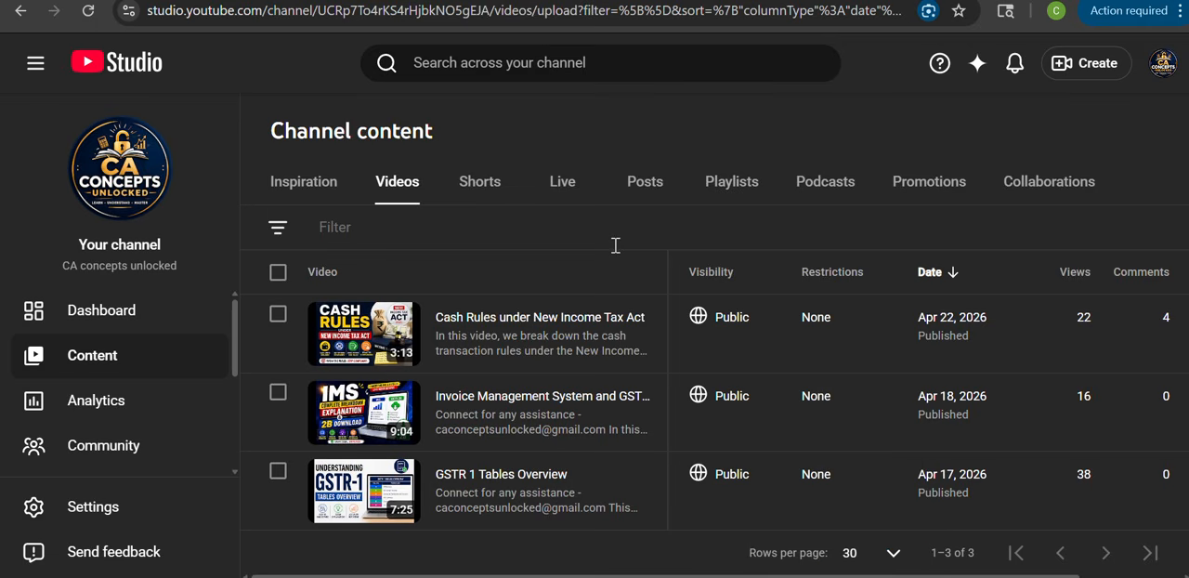